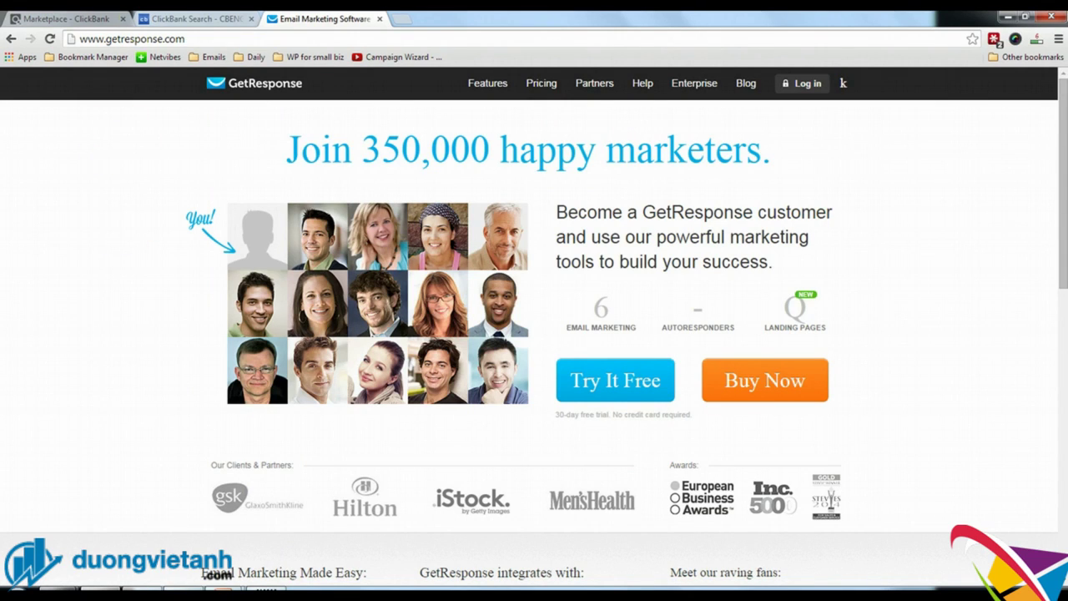
- Look up the Get Cash For Surveys product on CBEngine and review its sales website
left_click(177, 18)
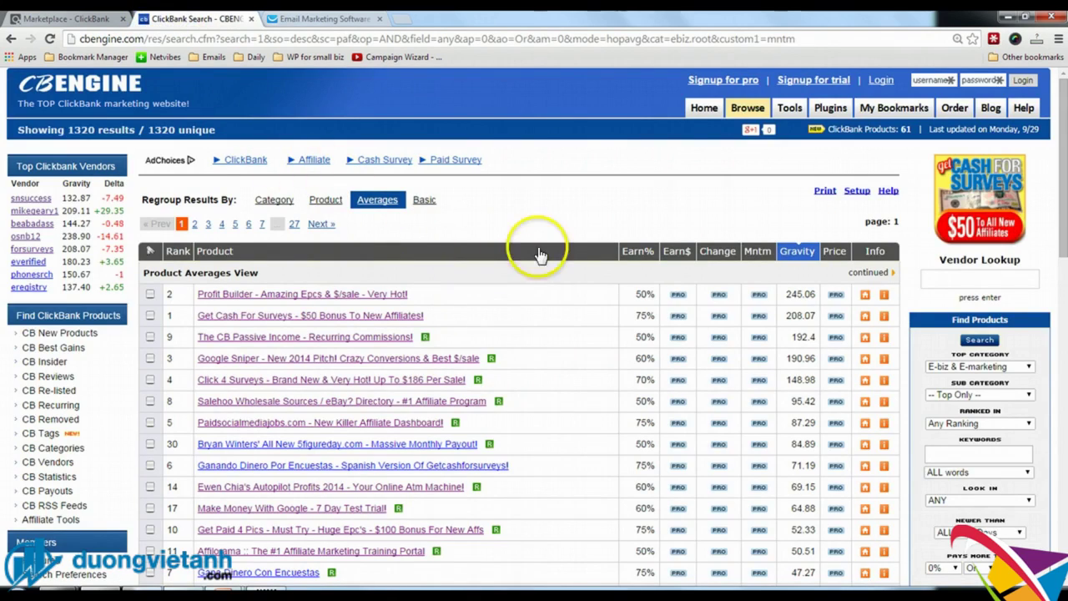
scroll(551, 245, "down", 1)
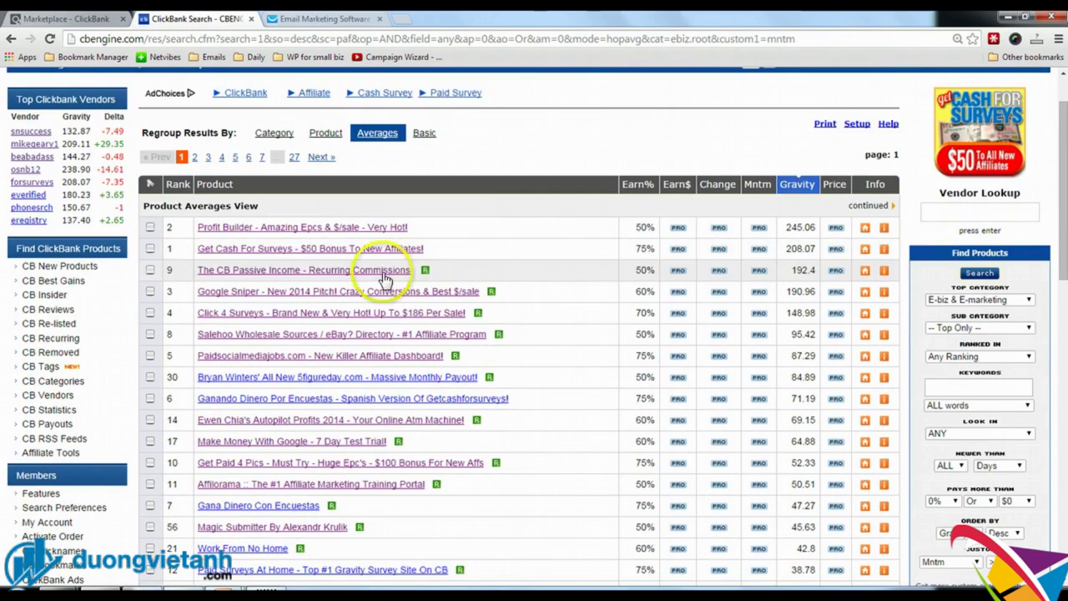
left_click(227, 250)
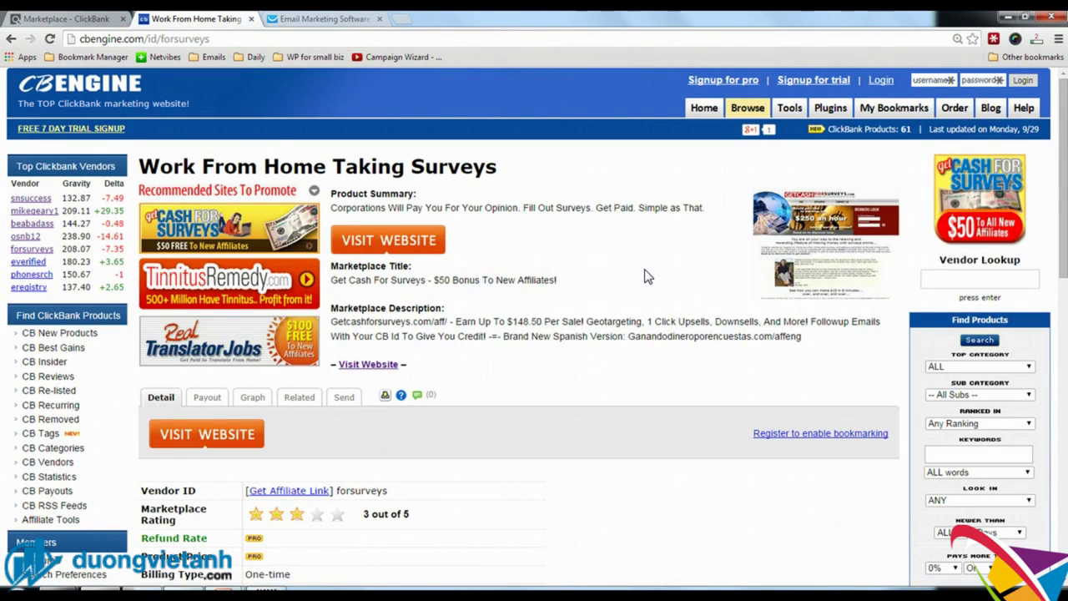
left_click(394, 240)
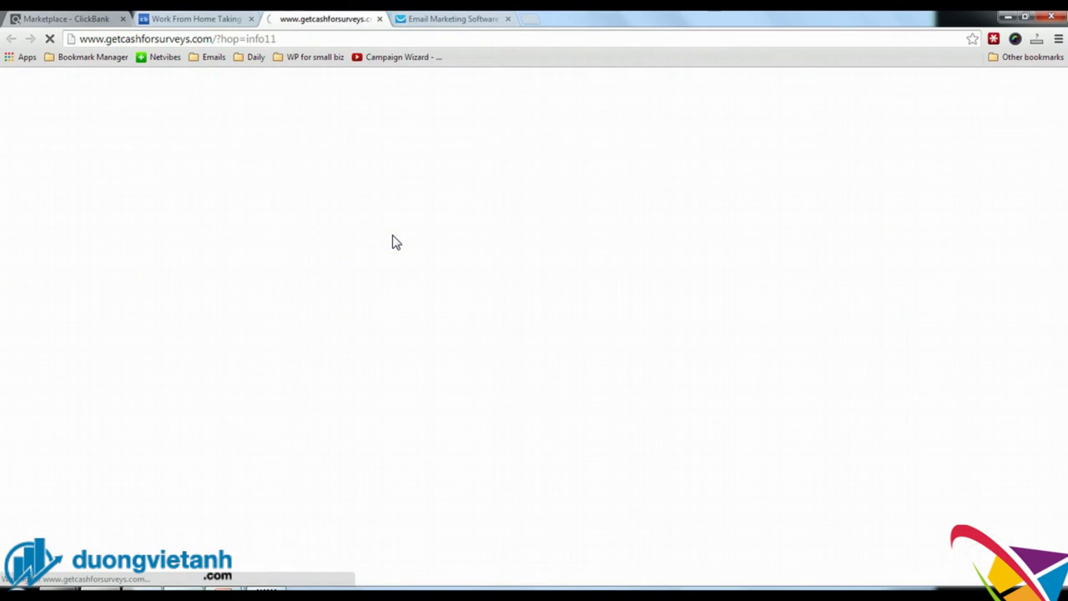
scroll(333, 238, "down", 20)
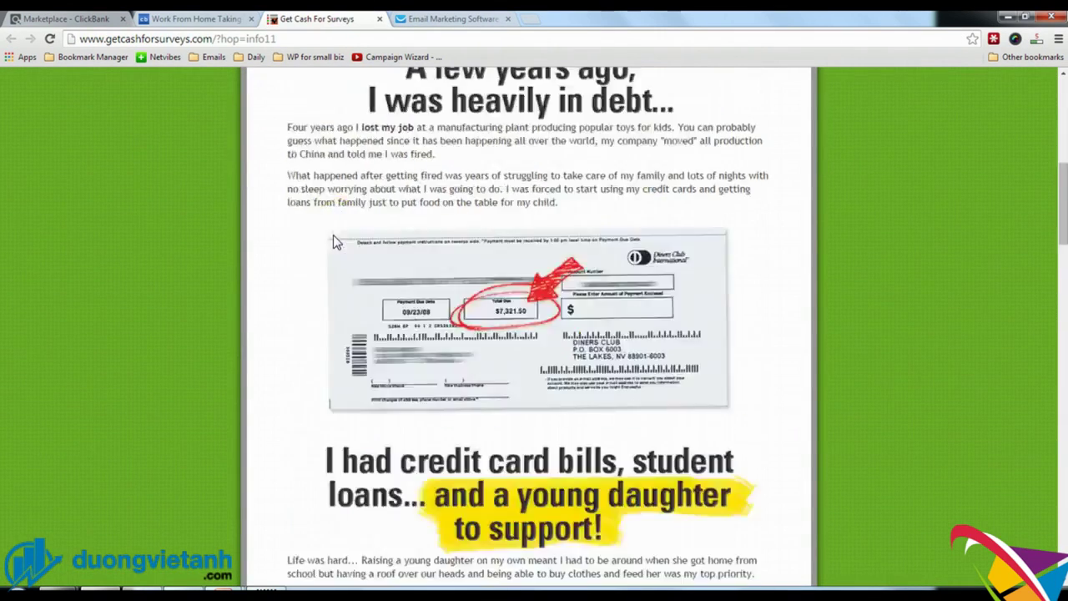
scroll(333, 238, "up", 20)
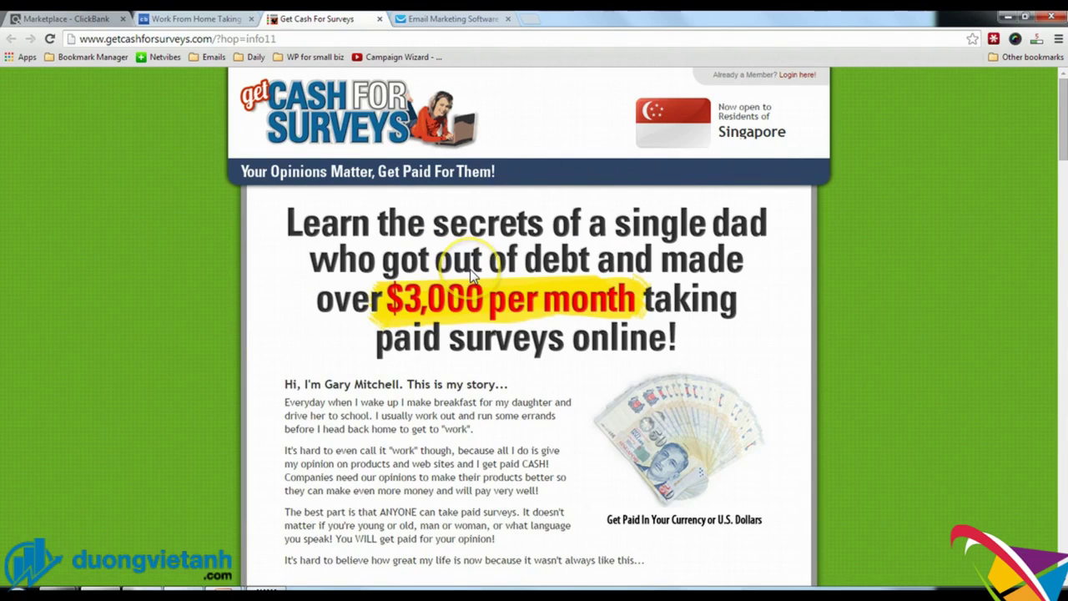
- Switch to GetResponse and log in with the account credentials already filled in
left_click(467, 17)
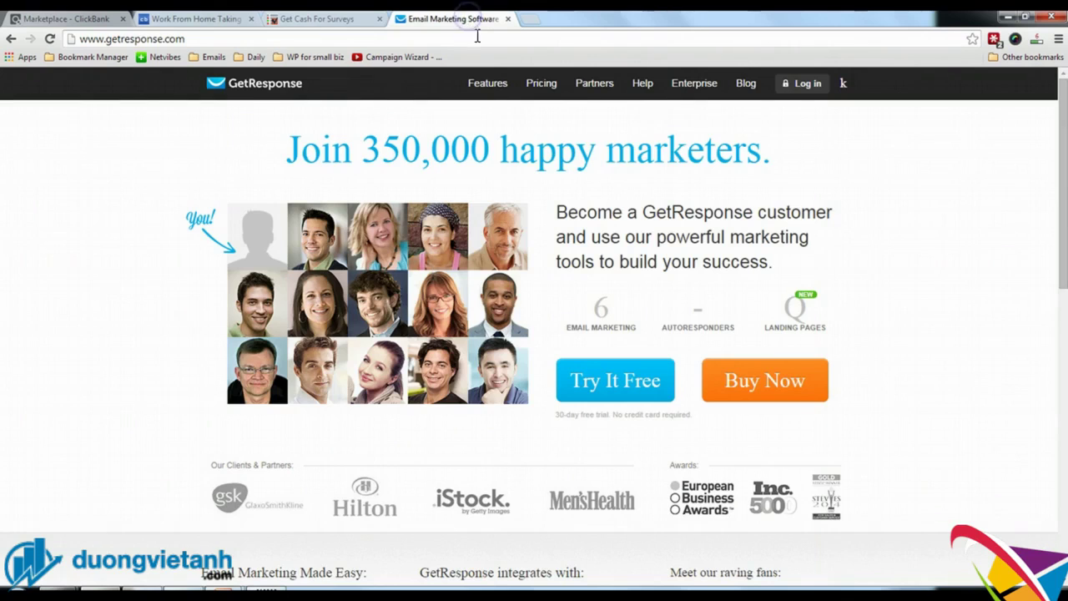
left_click(801, 84)
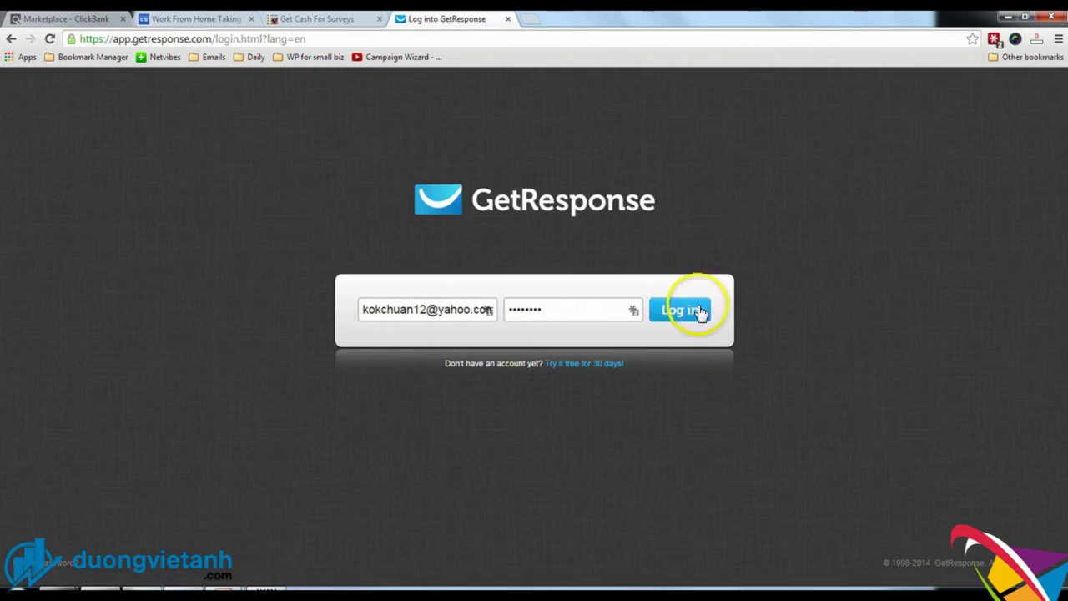
left_click(697, 311)
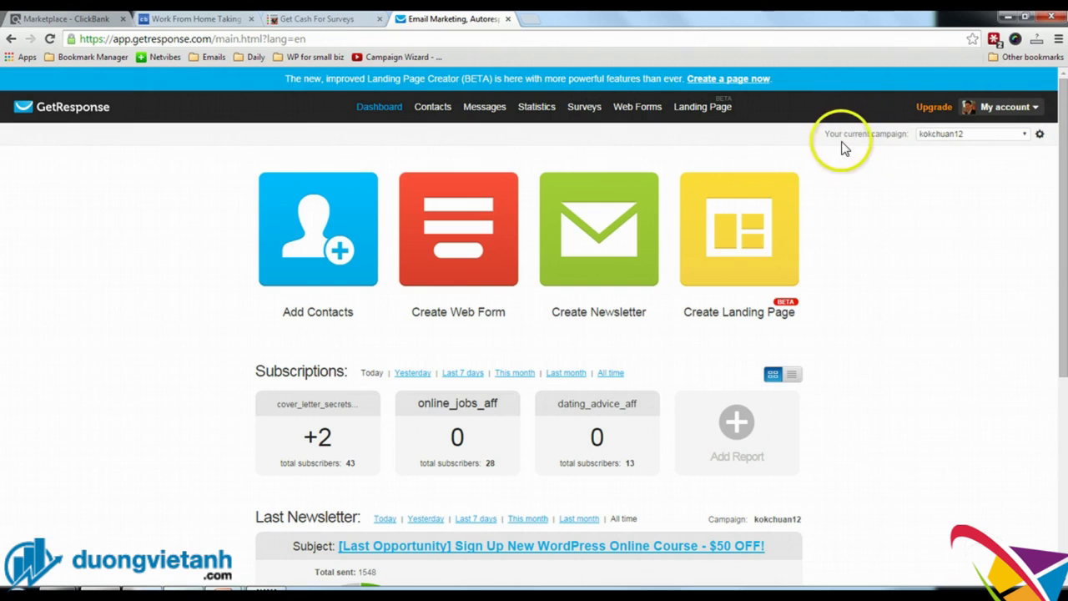
- Start a new campaign and try to create it under the name survey
left_click(1025, 135)
left_click(957, 331)
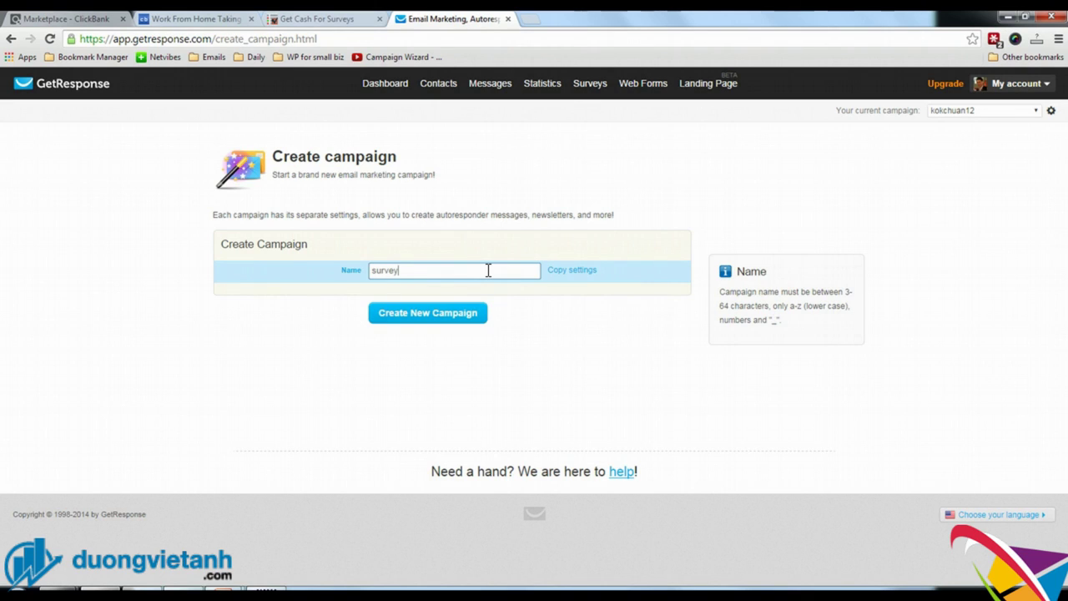
left_click(447, 270)
left_click(449, 301)
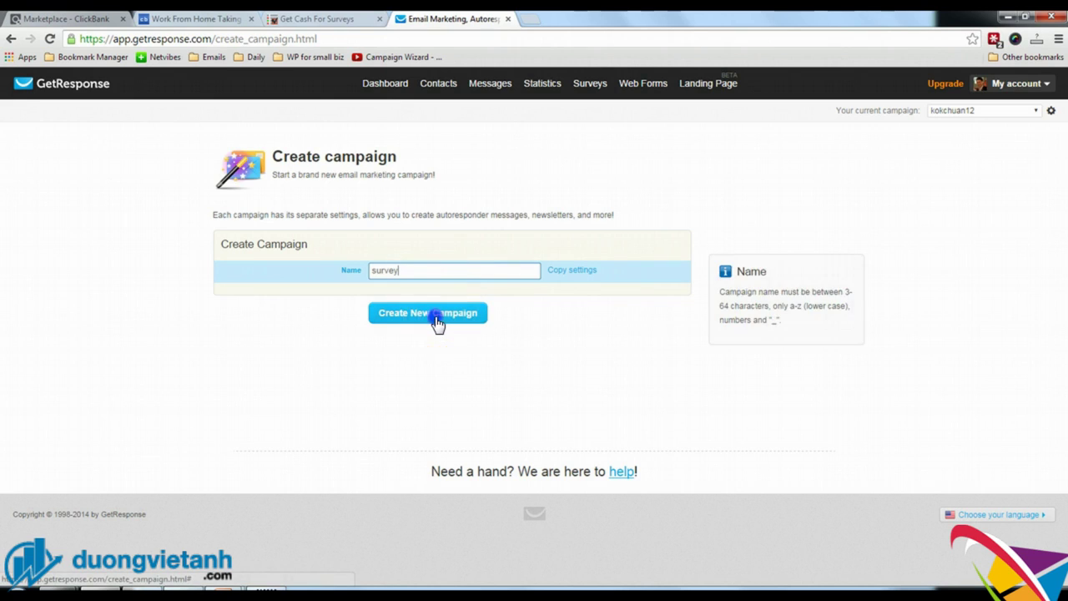
left_click(437, 323)
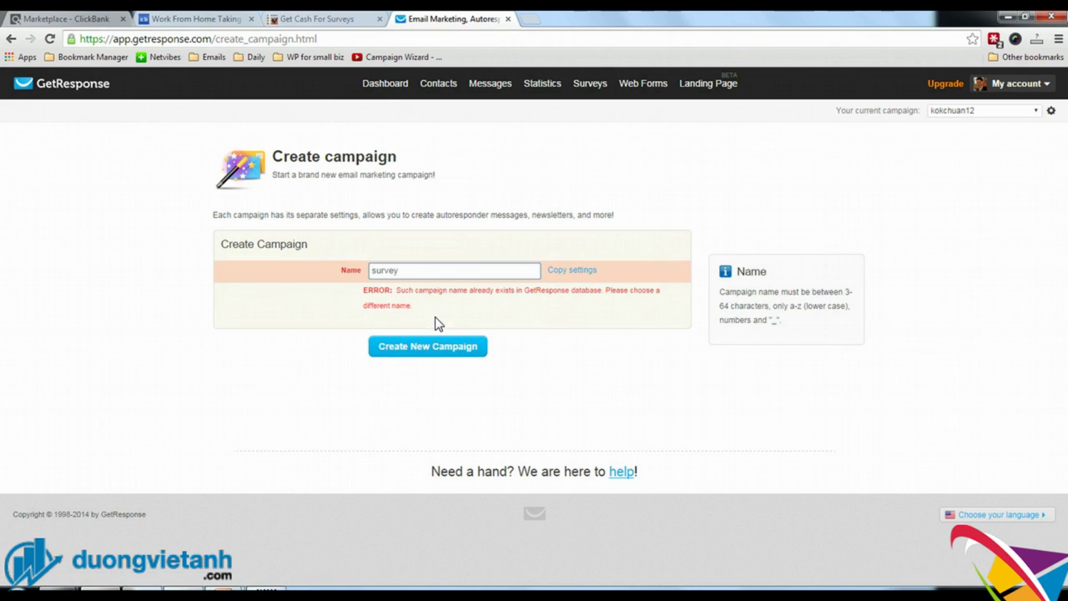
- Extend the campaign name survey with an underscore and the owner's name, and create the campaign
left_click(408, 275)
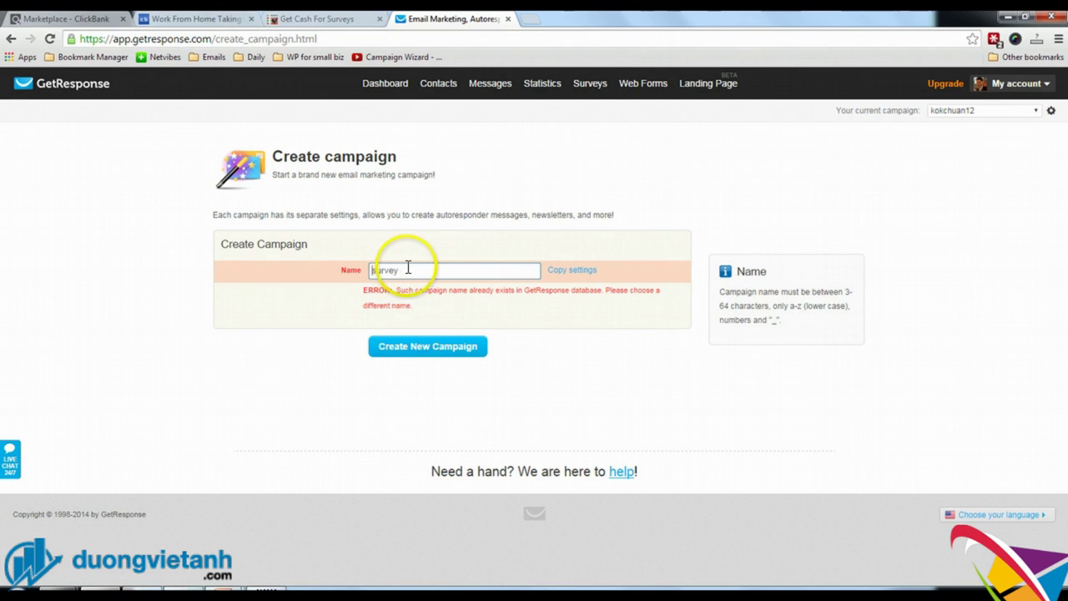
left_click(407, 268)
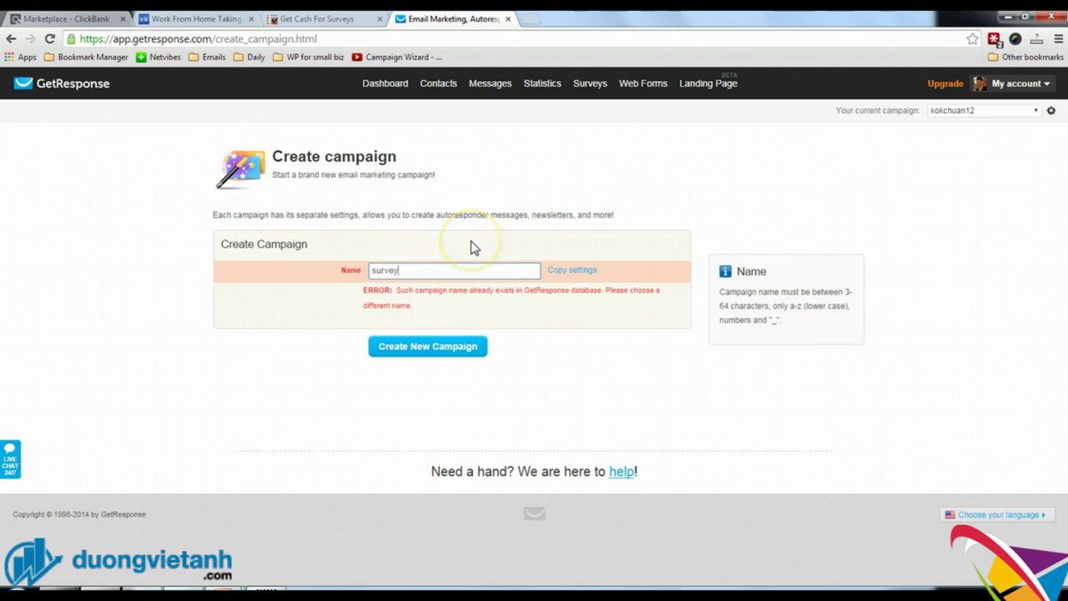
type("_kctan")
left_click(418, 279)
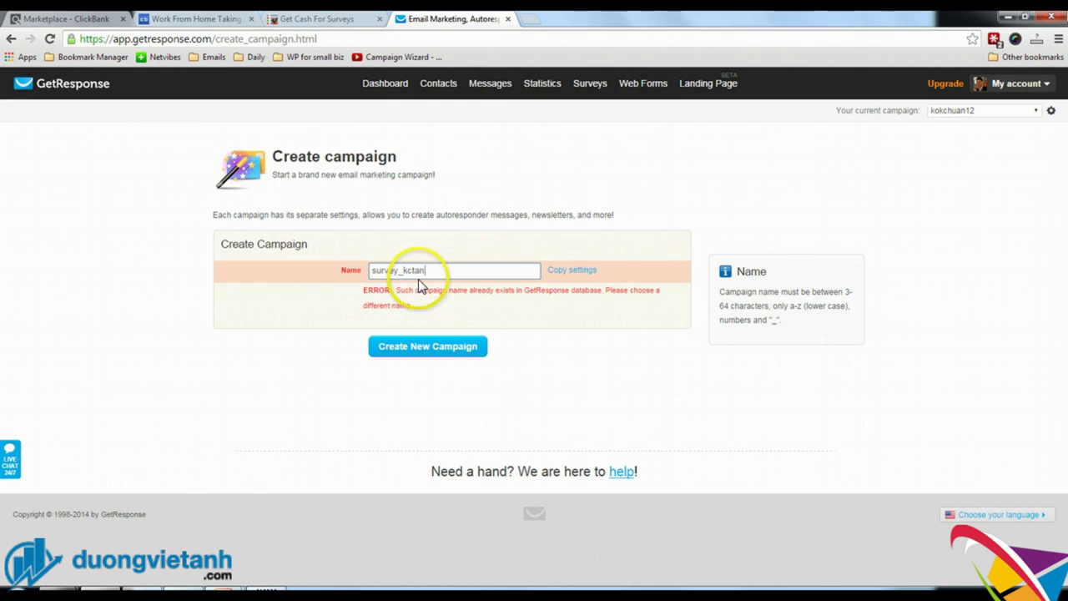
left_click(442, 345)
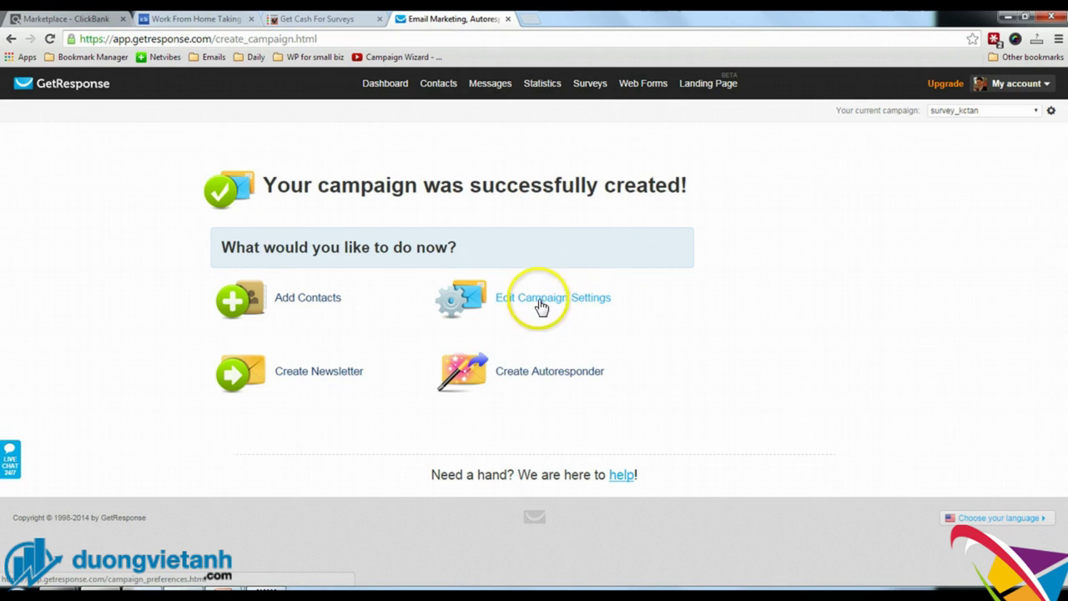
- In the new campaign's permission settings, disable confirmed opt-in for email subscriptions and web subscriptions
left_click(538, 301)
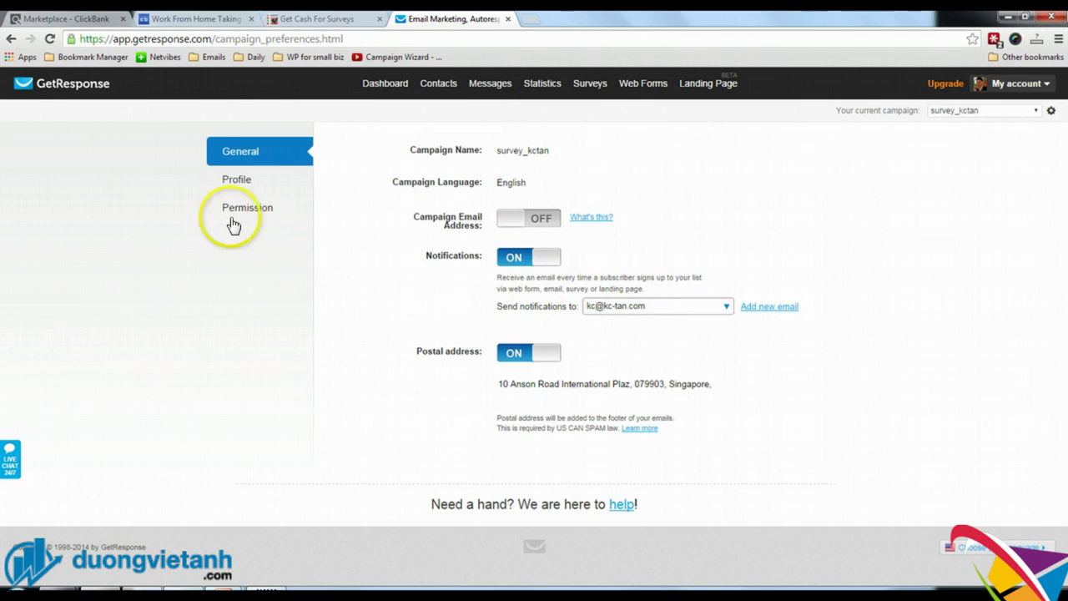
left_click(235, 189)
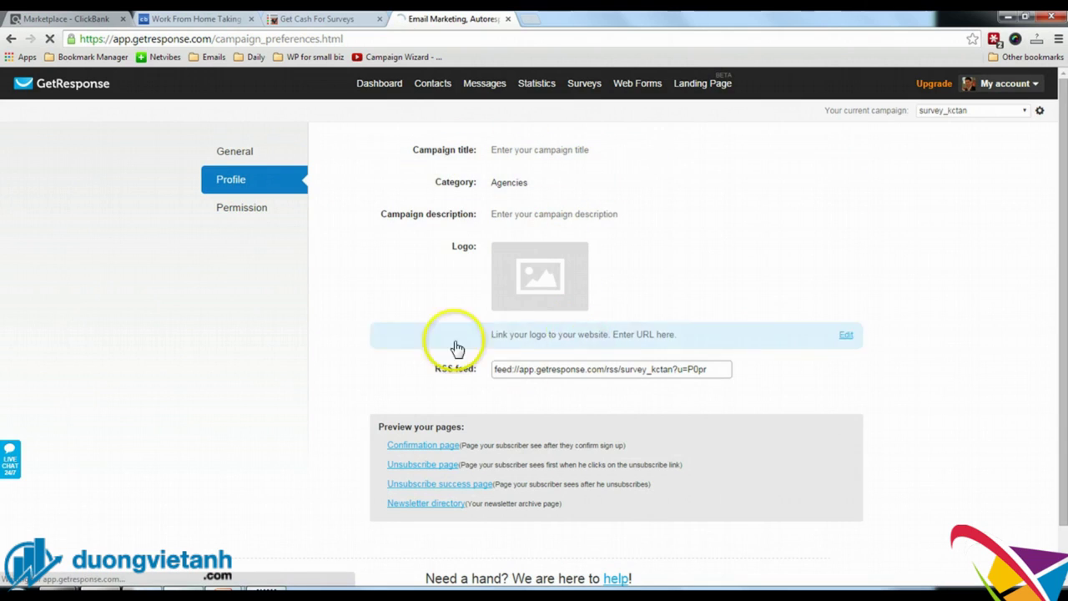
left_click(259, 215)
left_click(248, 209)
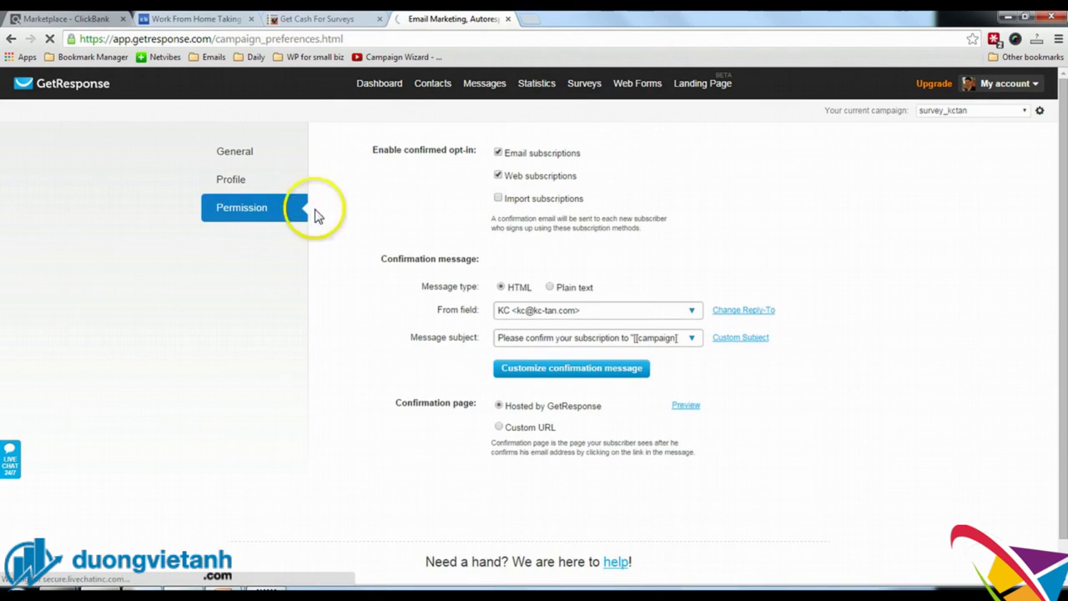
left_click(499, 153)
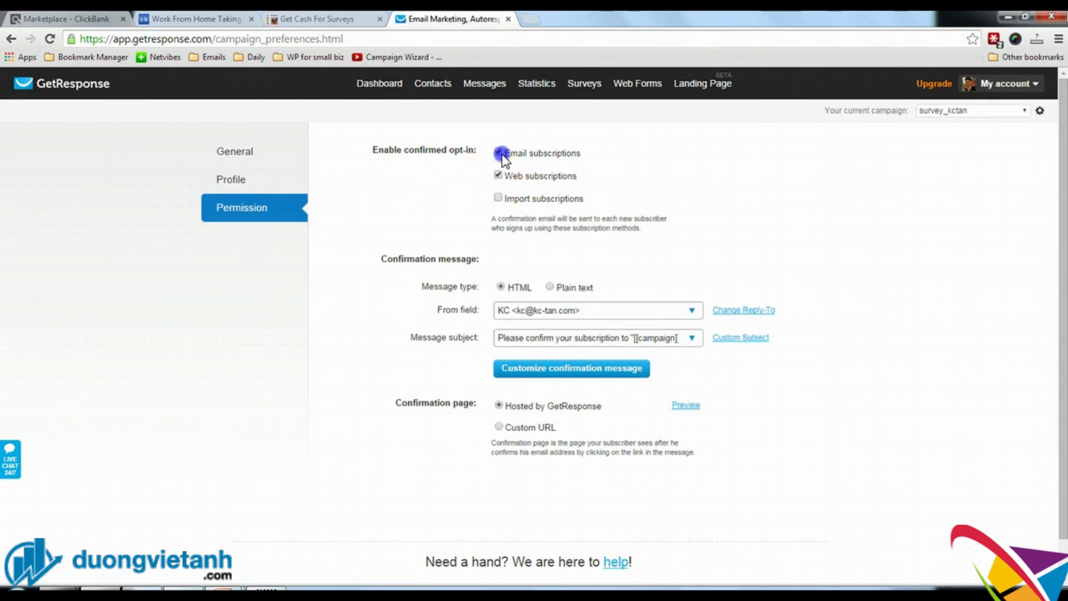
left_click(499, 176)
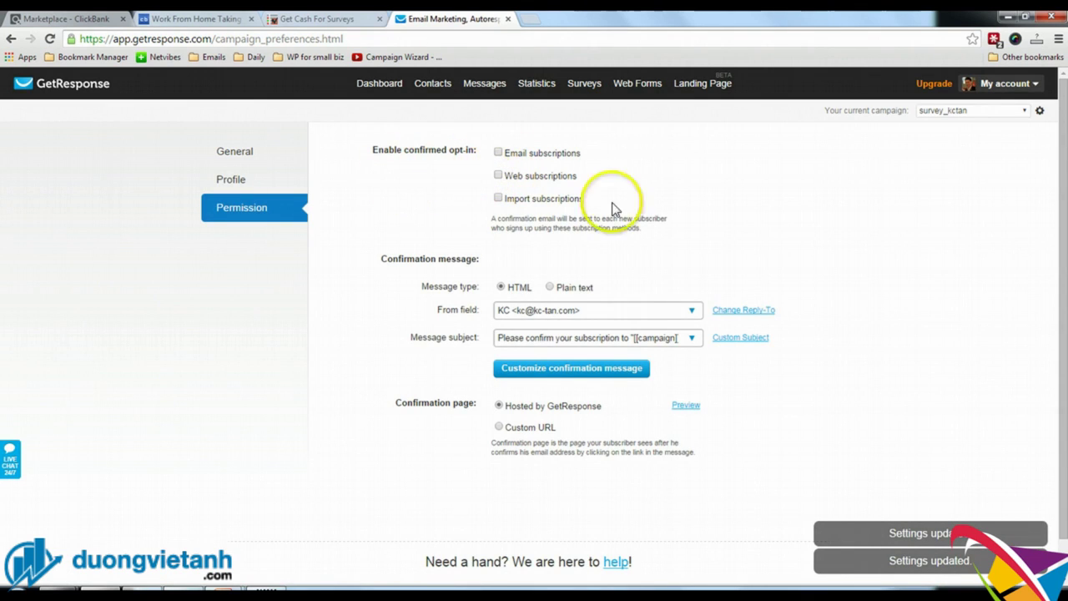
- Try a custom URL for the confirmation page and restore the page hosted by GetResponse
scroll(827, 234, "down", 2)
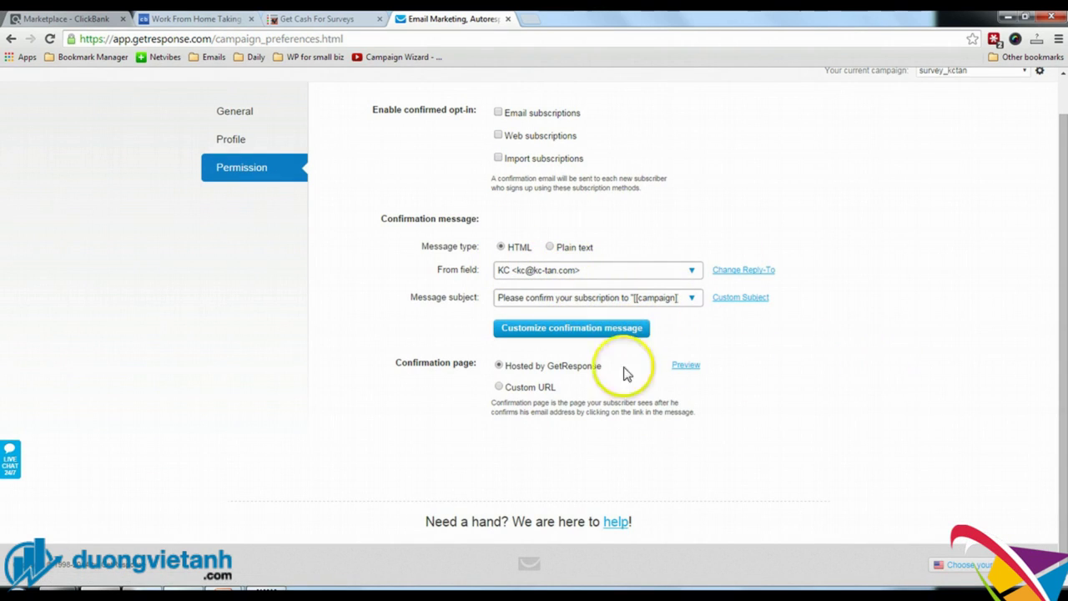
left_click(499, 387)
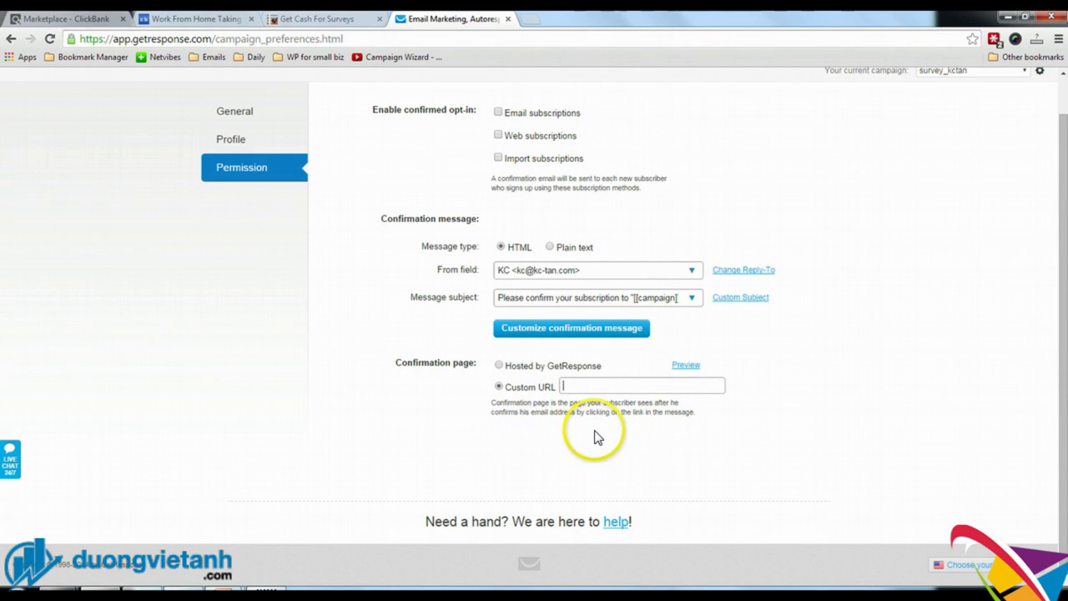
left_click(500, 367)
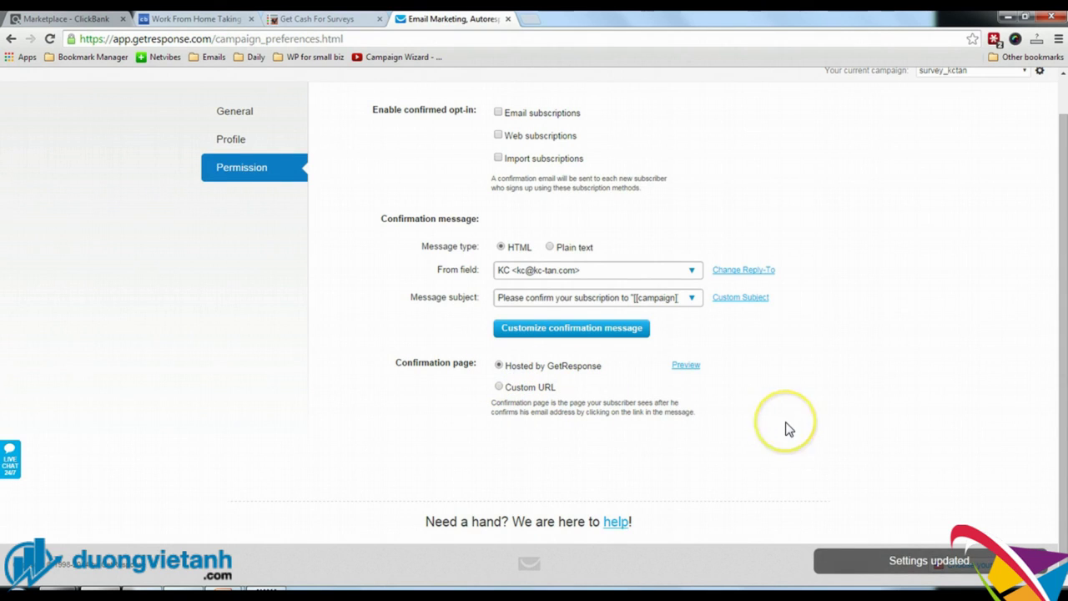
scroll(789, 429, "up", 1)
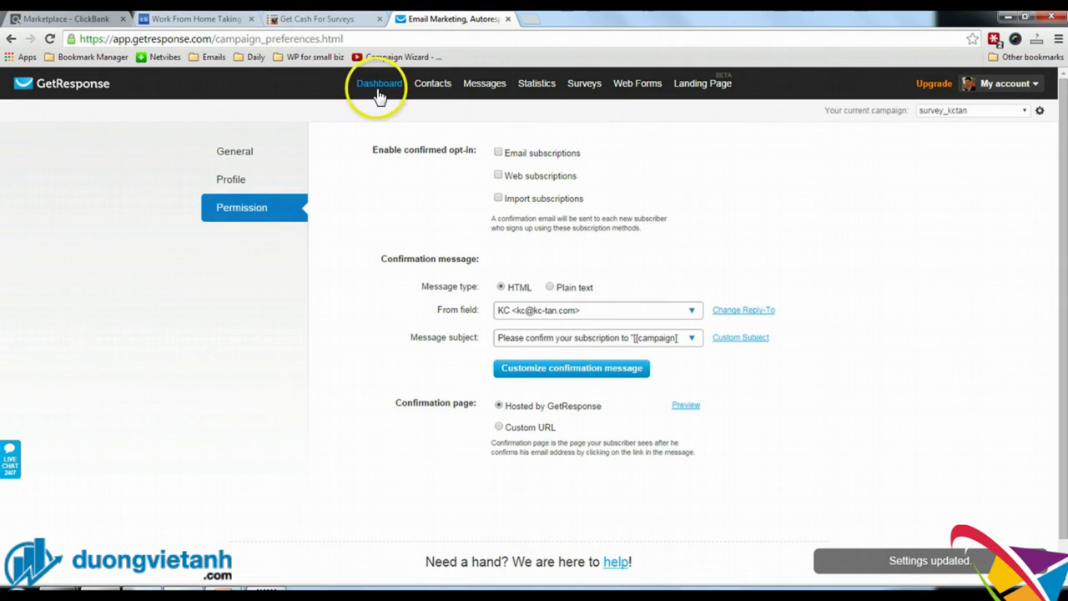
- Bring up the general settings of the current survey campaign
mouse_move(432, 84)
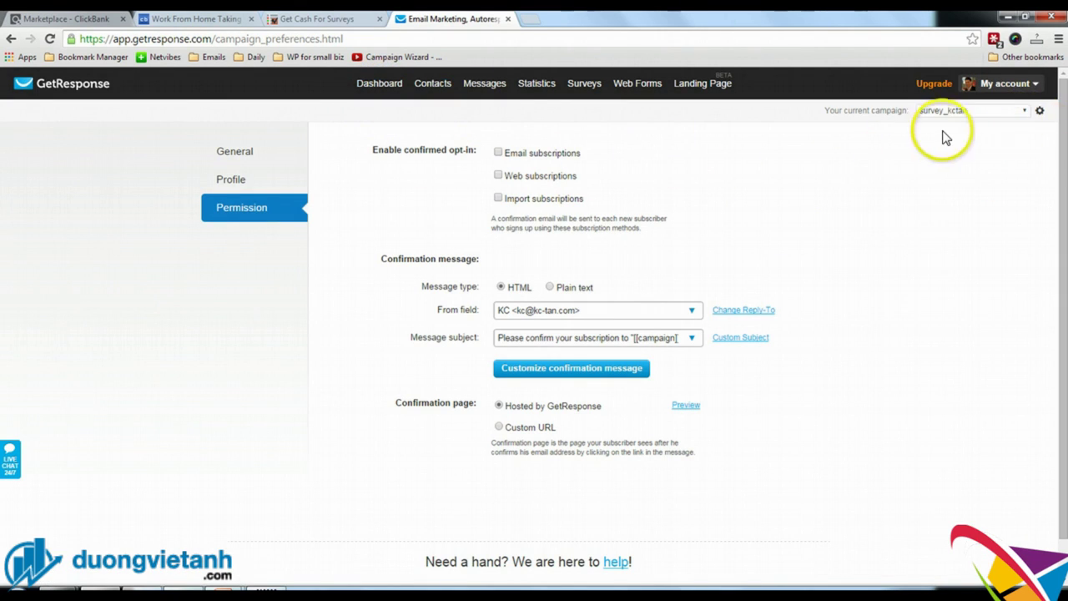
left_click(1040, 111)
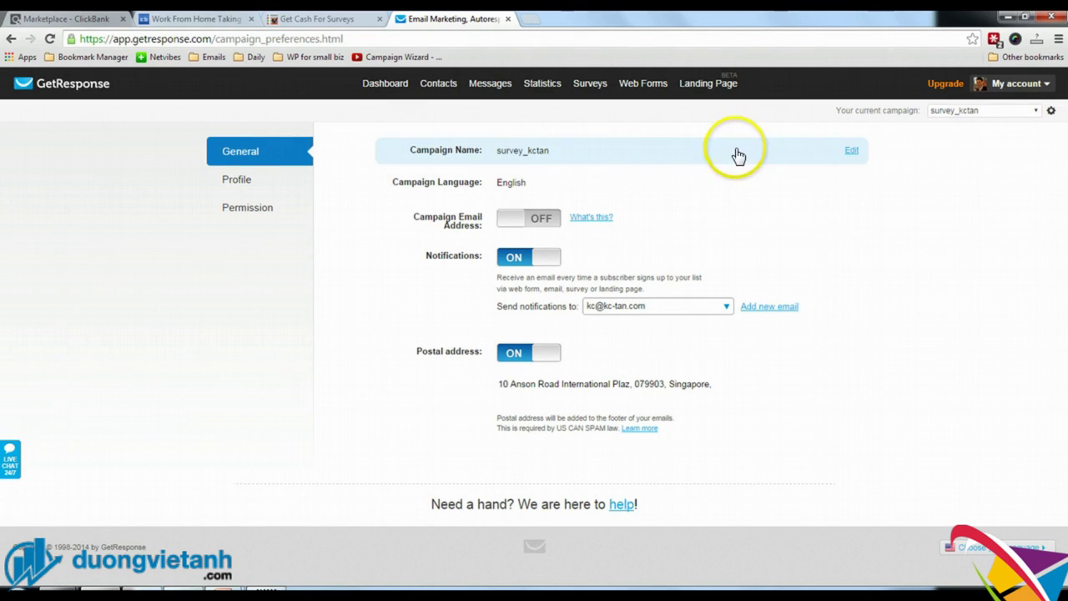
- Start creating a new landing page and browse the full collection of page templates
mouse_move(730, 91)
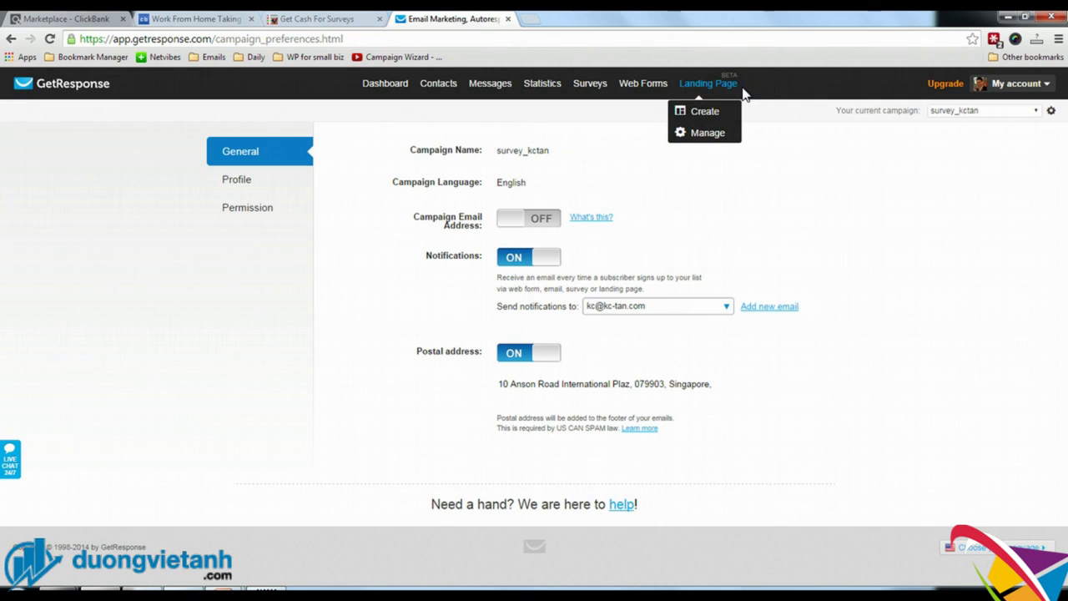
left_click(706, 111)
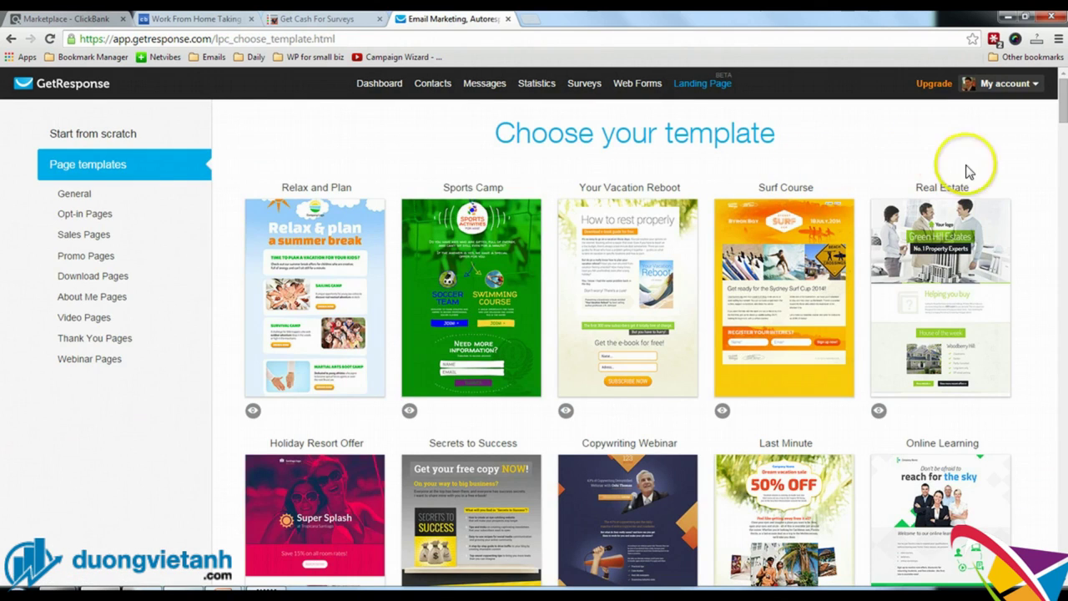
scroll(1029, 190, "down", 13)
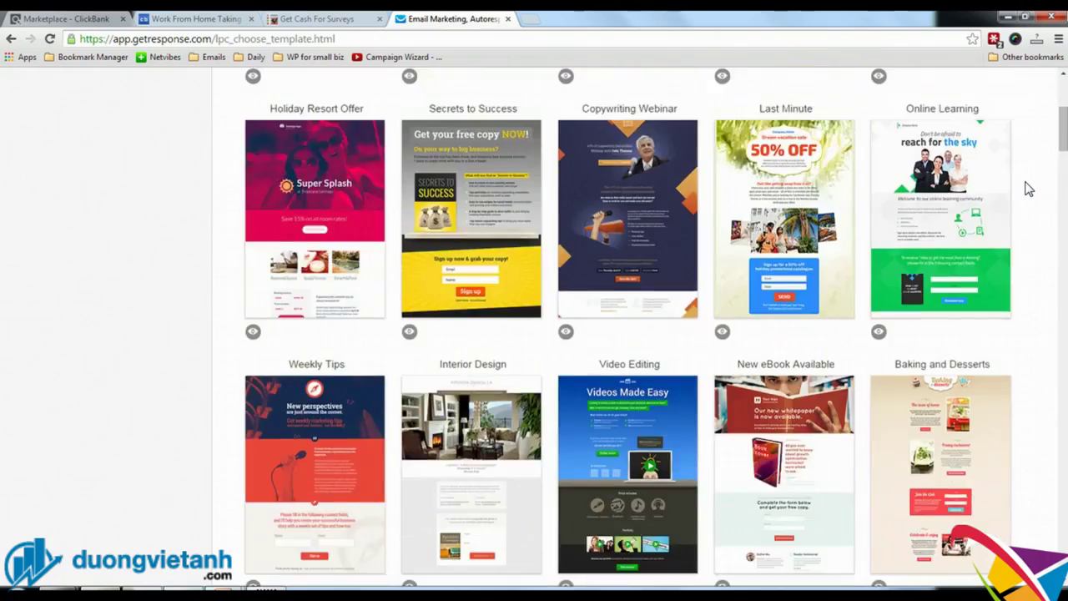
scroll(1030, 190, "down", 16)
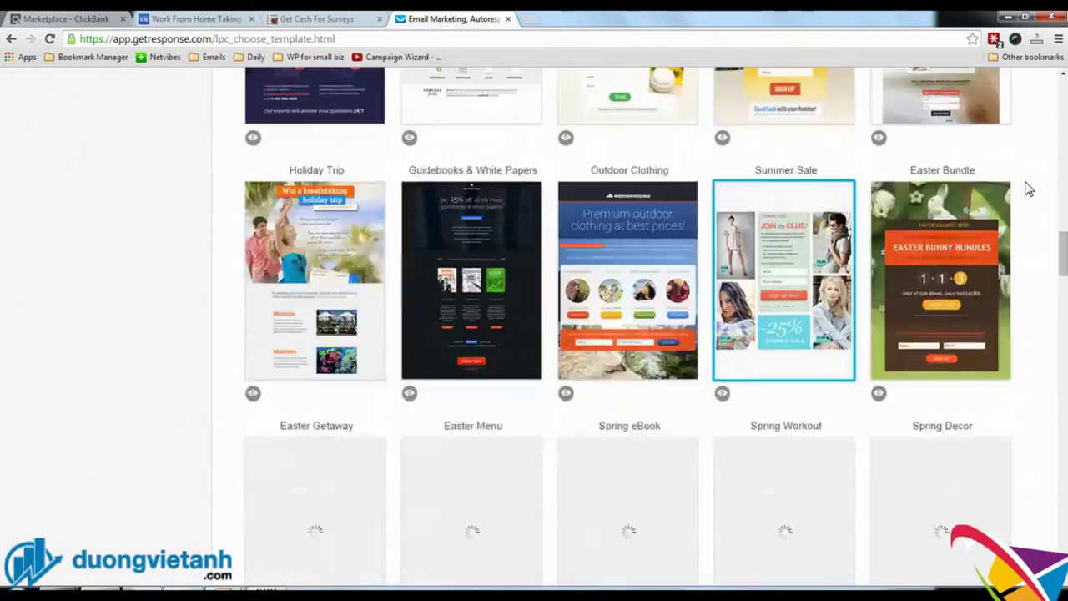
scroll(1029, 189, "up", 20)
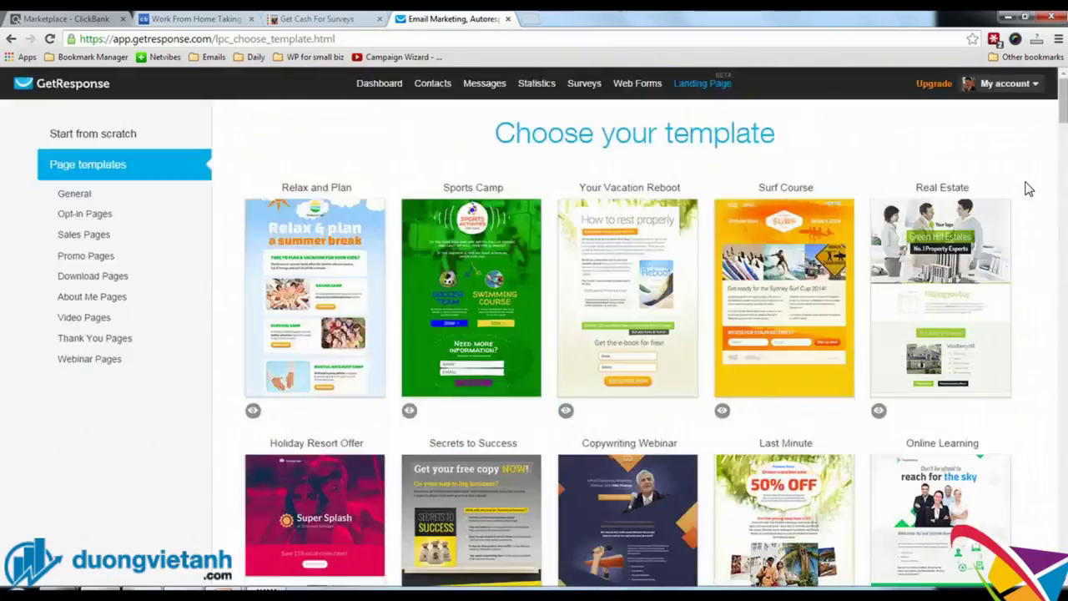
left_click(825, 161)
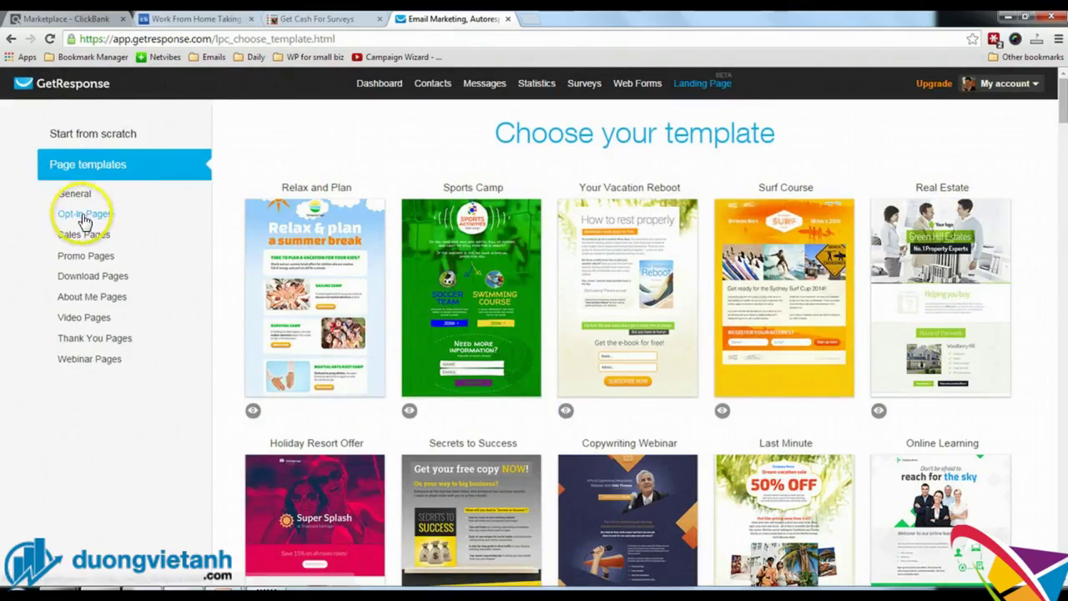
- Browse the opt-in page templates and start the landing page from the Get Rich template with the red "Totally Free" banner
left_click(88, 215)
left_click(229, 191)
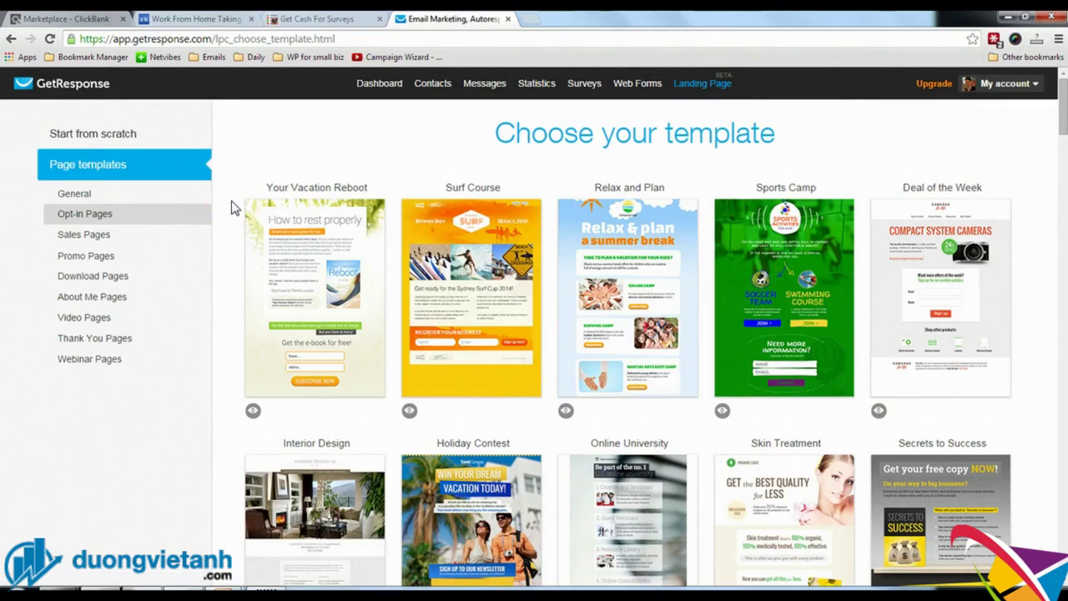
scroll(235, 208, "down", 5)
scroll(234, 208, "down", 14)
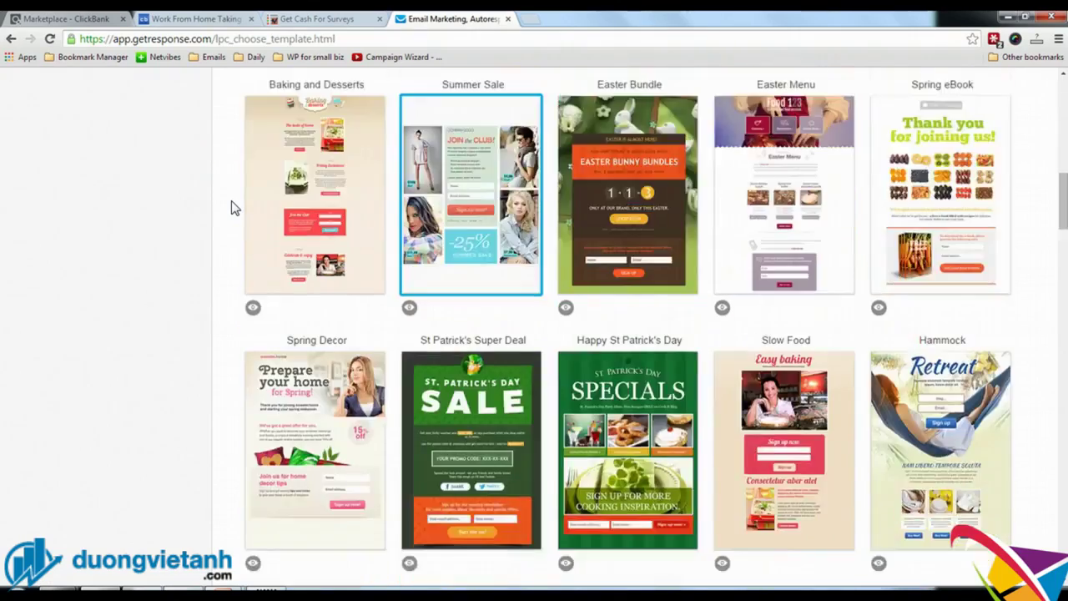
scroll(234, 208, "down", 12)
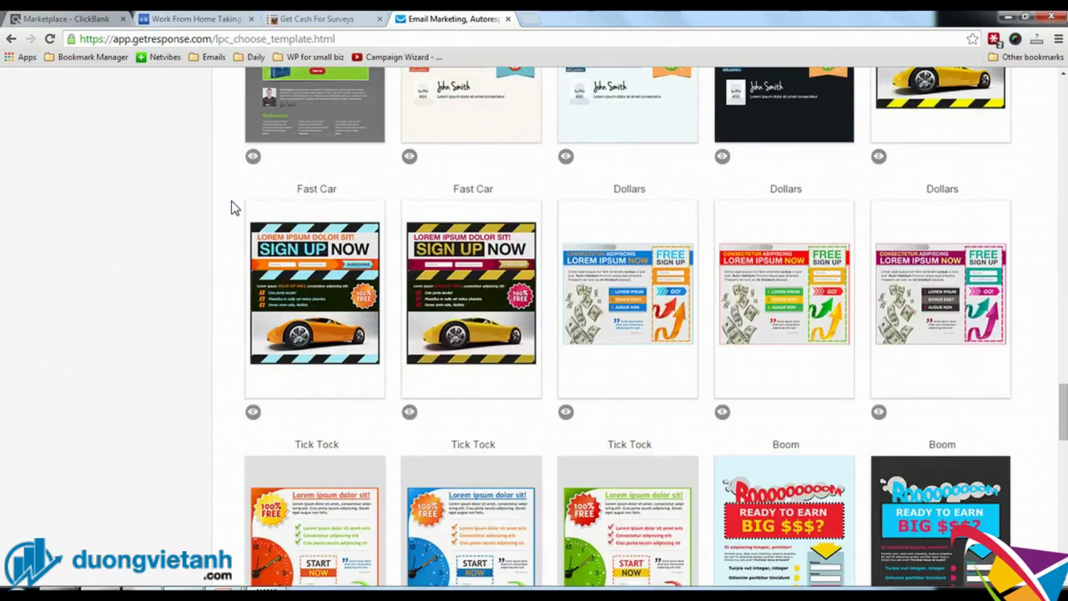
scroll(235, 208, "down", 3)
scroll(235, 207, "down", 8)
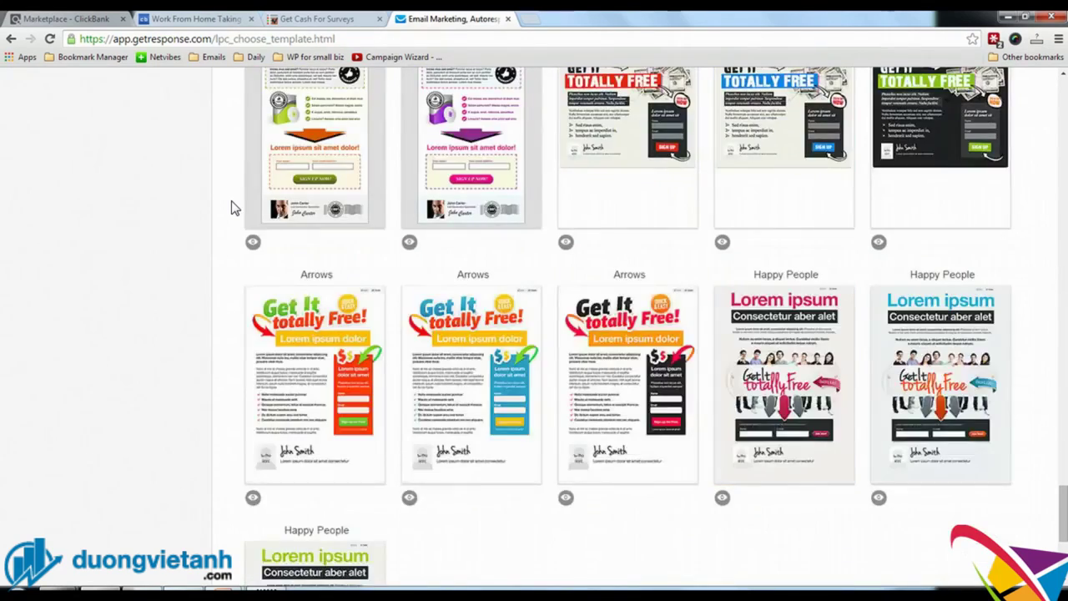
scroll(232, 208, "up", 2)
mouse_move(680, 198)
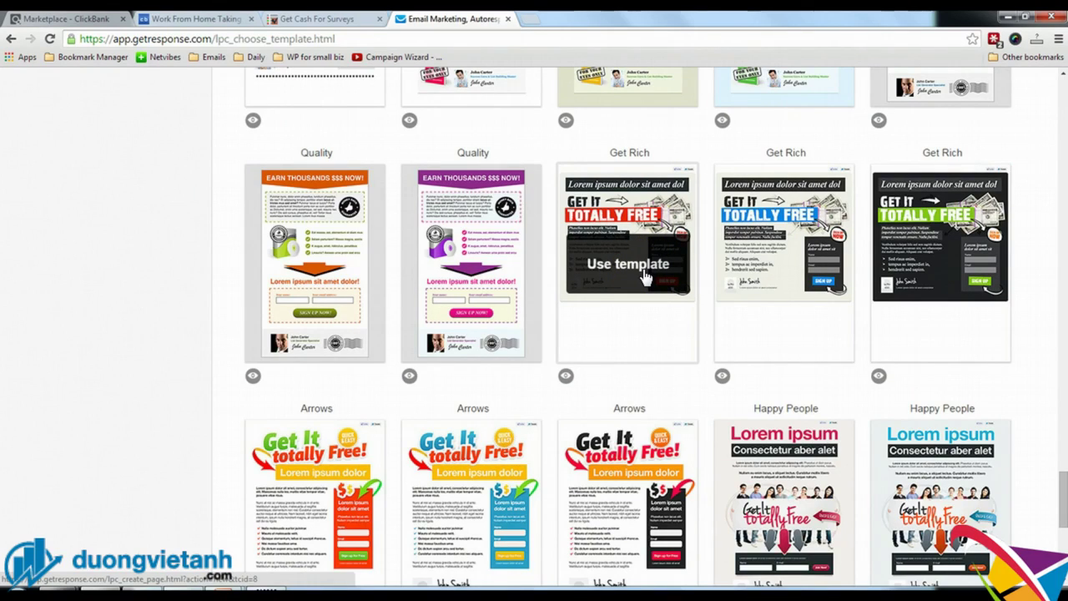
left_click(645, 276)
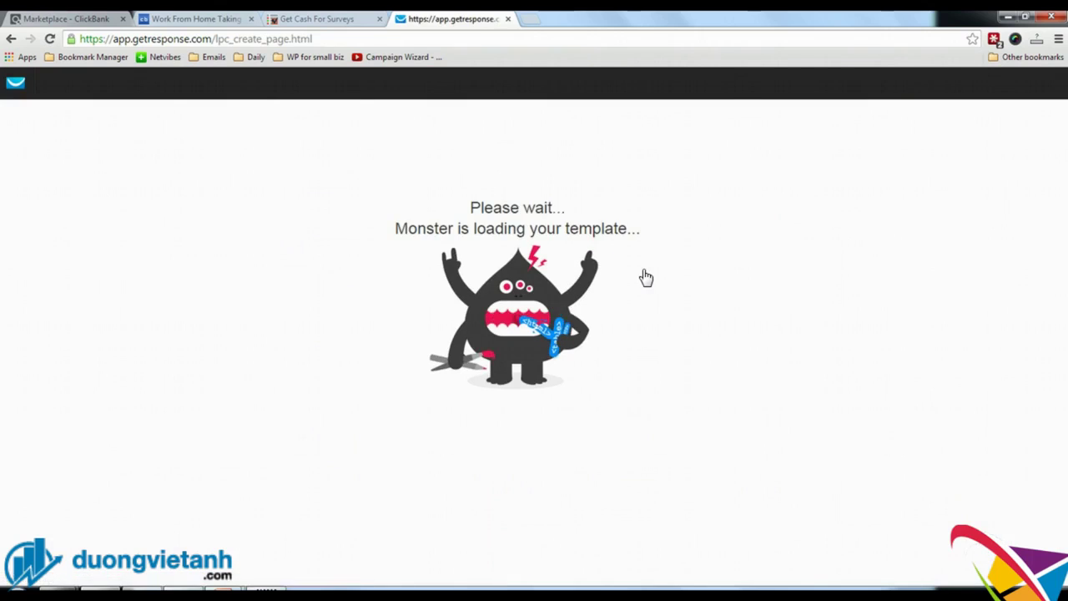
left_click(395, 342)
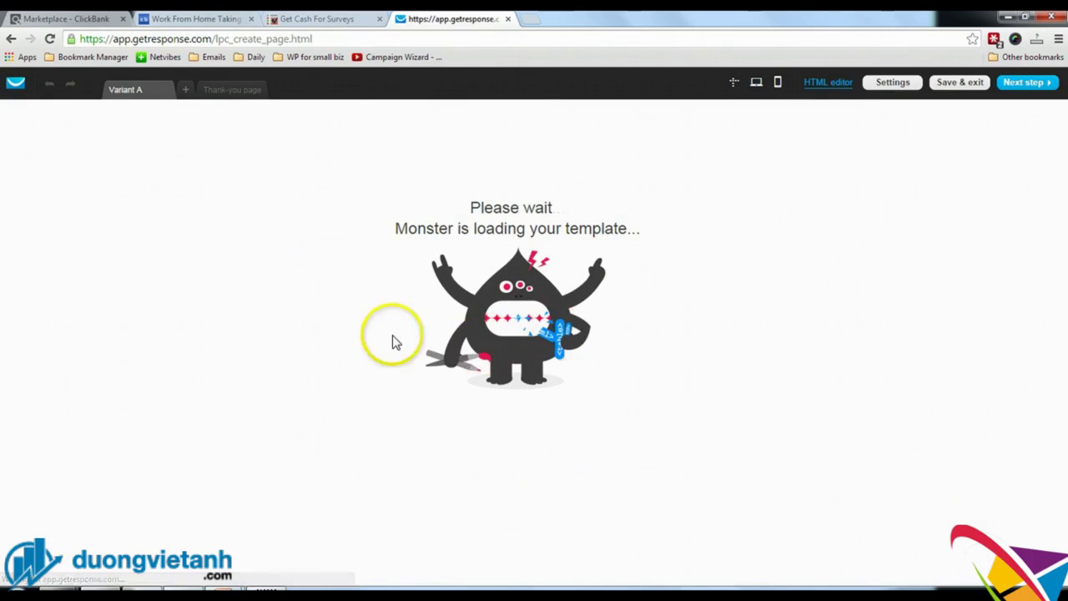
left_click(864, 236)
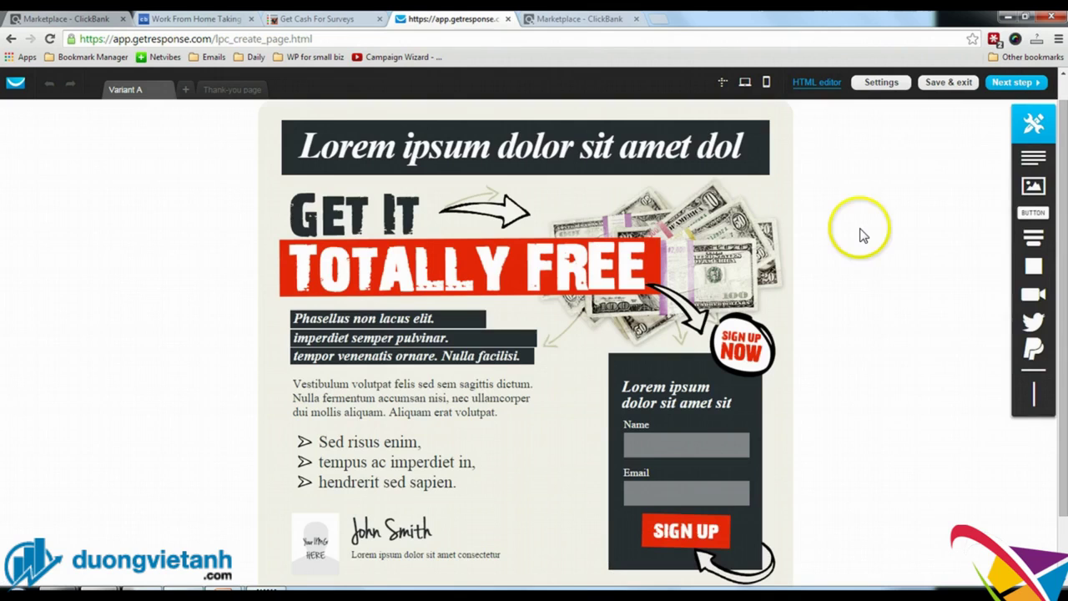
- Replace the placeholder headline in the dark banner with "How I Make Money By Taking Surveys!"
left_click(679, 156)
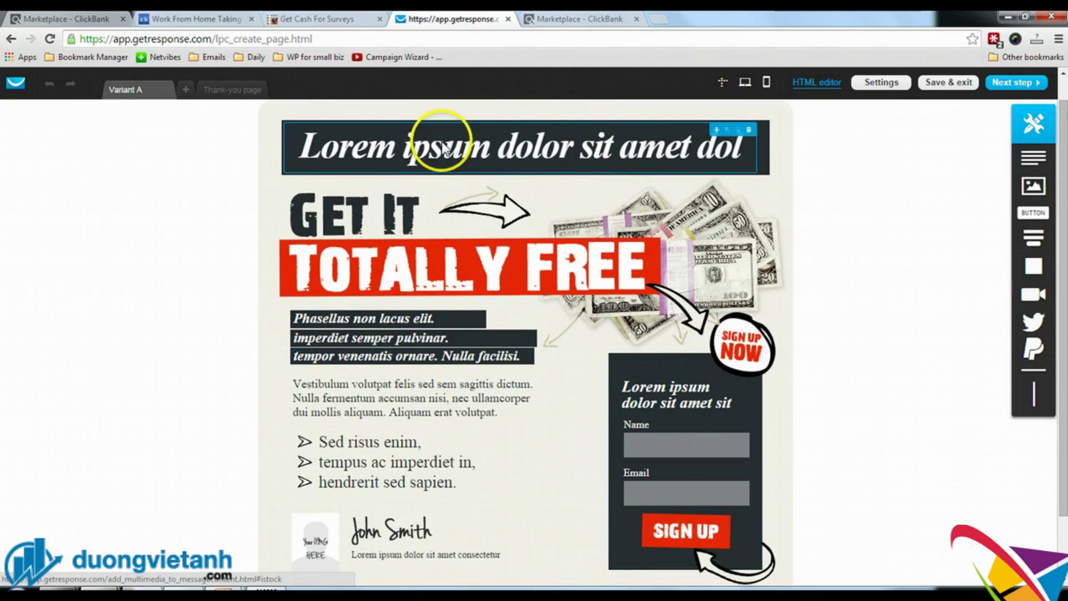
left_click(536, 145)
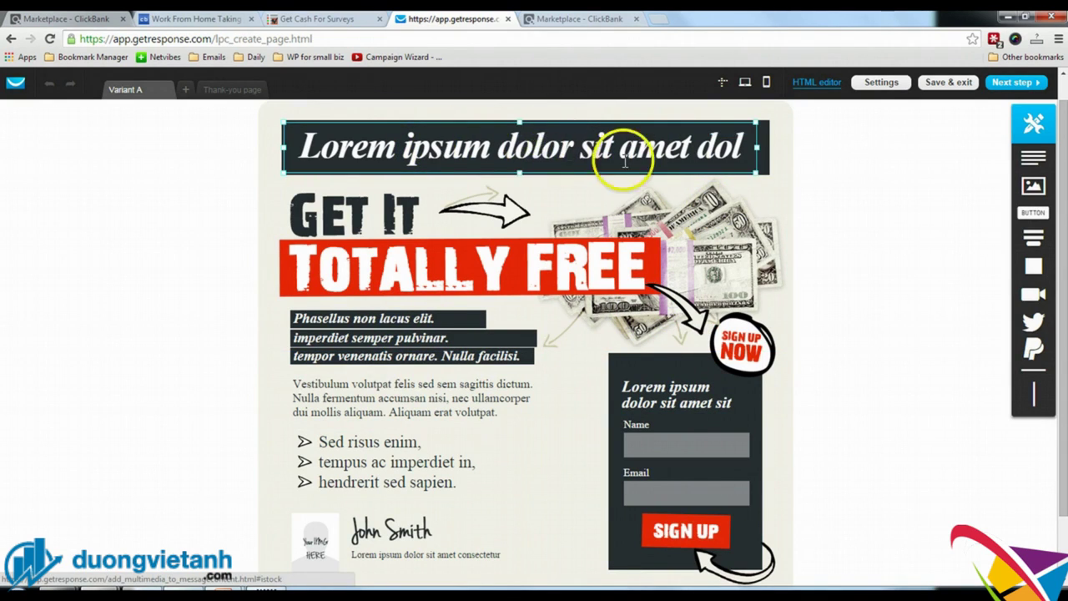
left_click(733, 146)
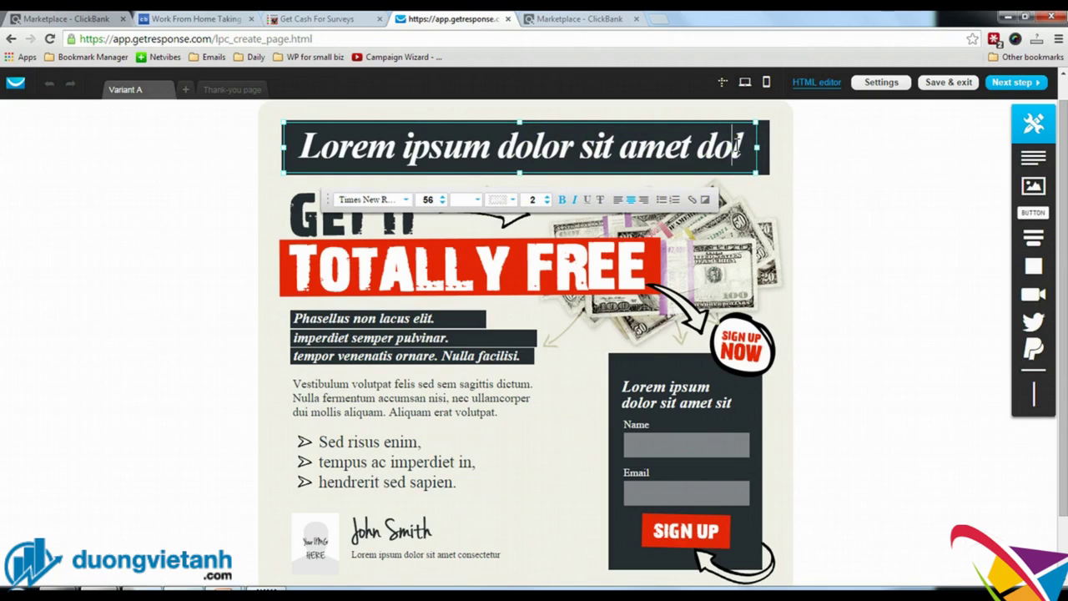
key("BackSpace")
key("BackSpace")
key("BackSpace")
key("BackSpace")
key("BackSpace")
key("BackSpace")
key("BackSpace")
key("BackSpace")
key("BackSpace")
key("BackSpace")
key("BackSpace")
key("BackSpace")
key("BackSpace")
key("BackSpace")
key("BackSpace")
key("BackSpace")
key("BackSpace")
key("BackSpace")
key("BackSpace")
key("BackSpace")
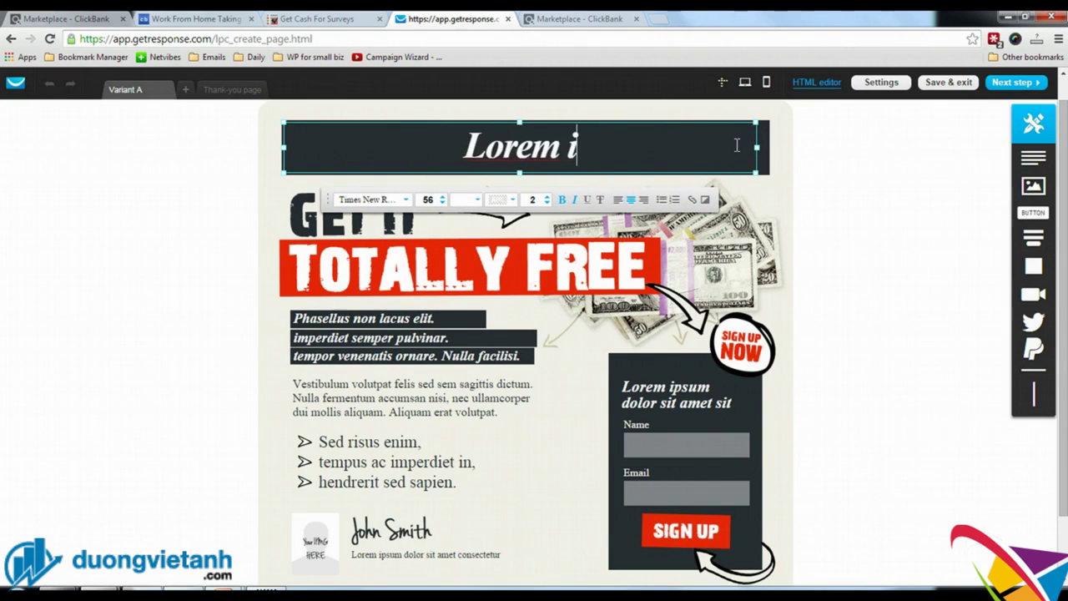
key("BackSpace")
key("BackSpace")
key("BackSpace")
key("BackSpace")
key("BackSpace")
key("BackSpace")
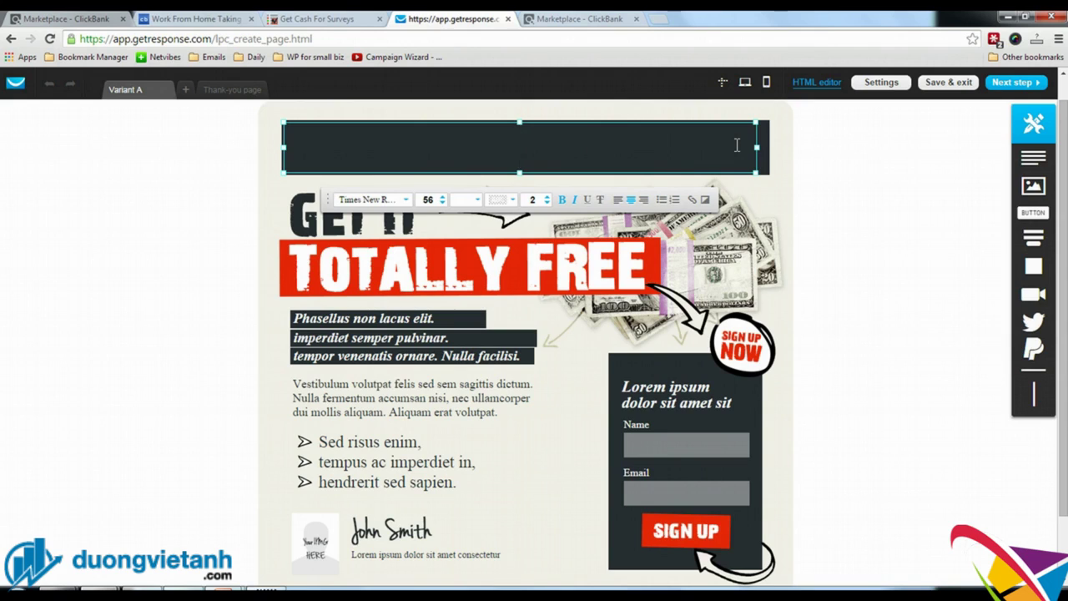
type("How ")
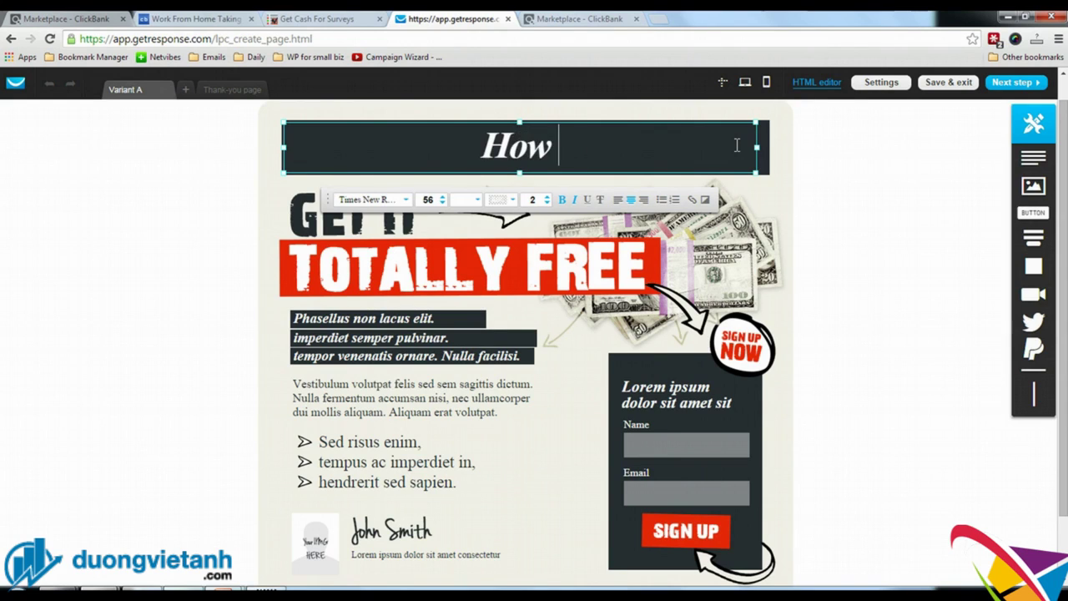
type("I ma")
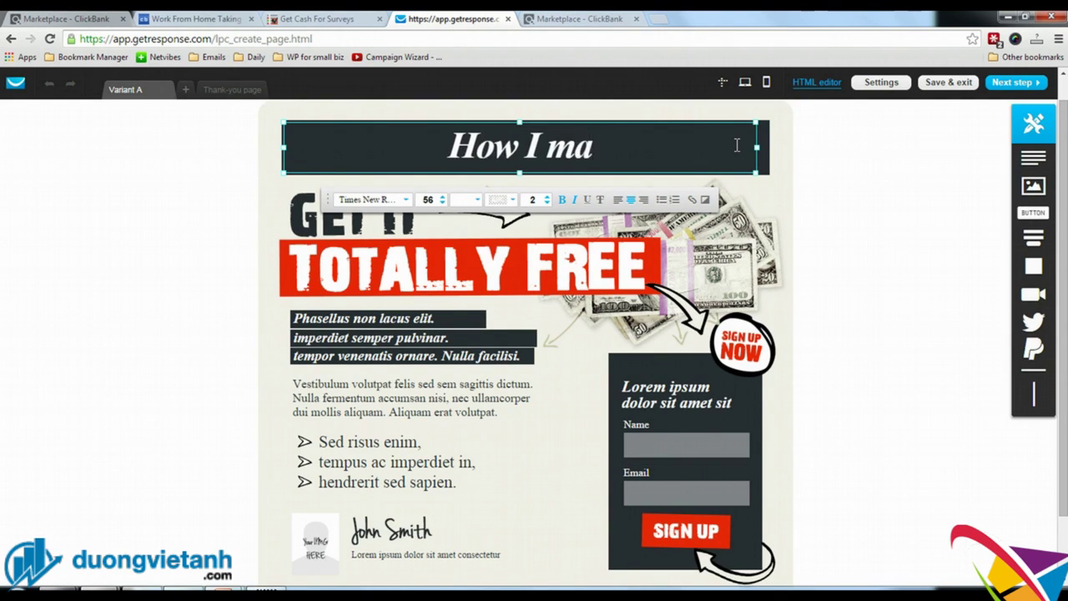
key("BackSpace")
key("BackSpace")
type("Make M")
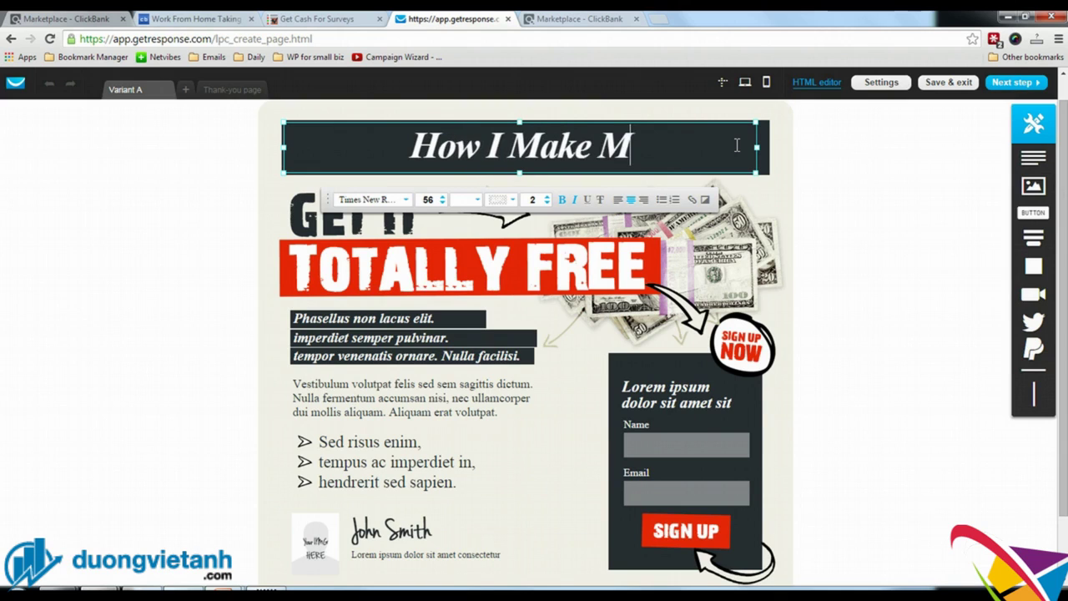
type("oney By Ta")
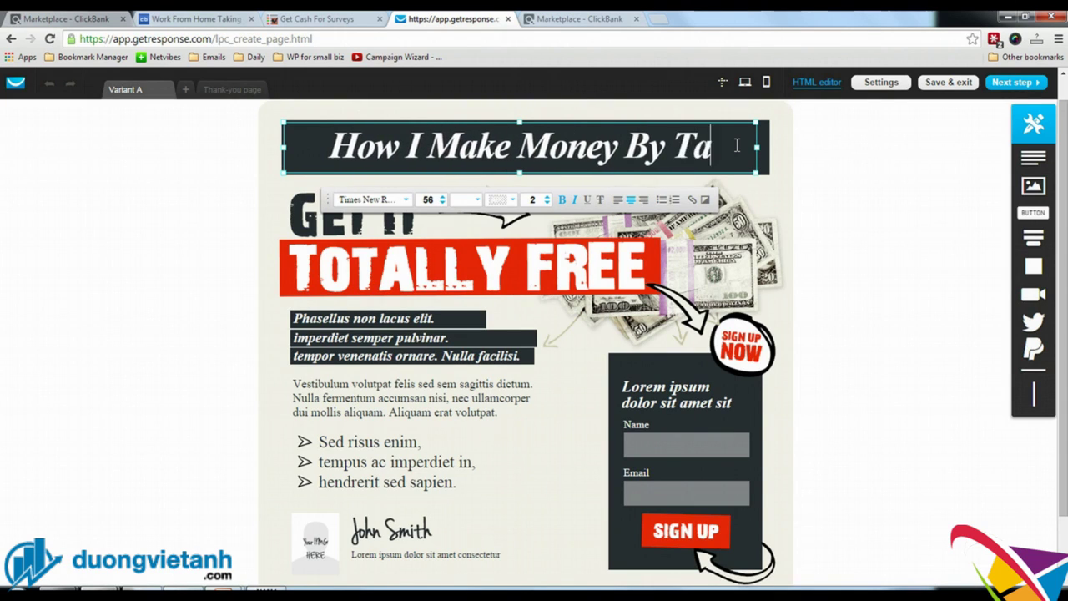
type("king S")
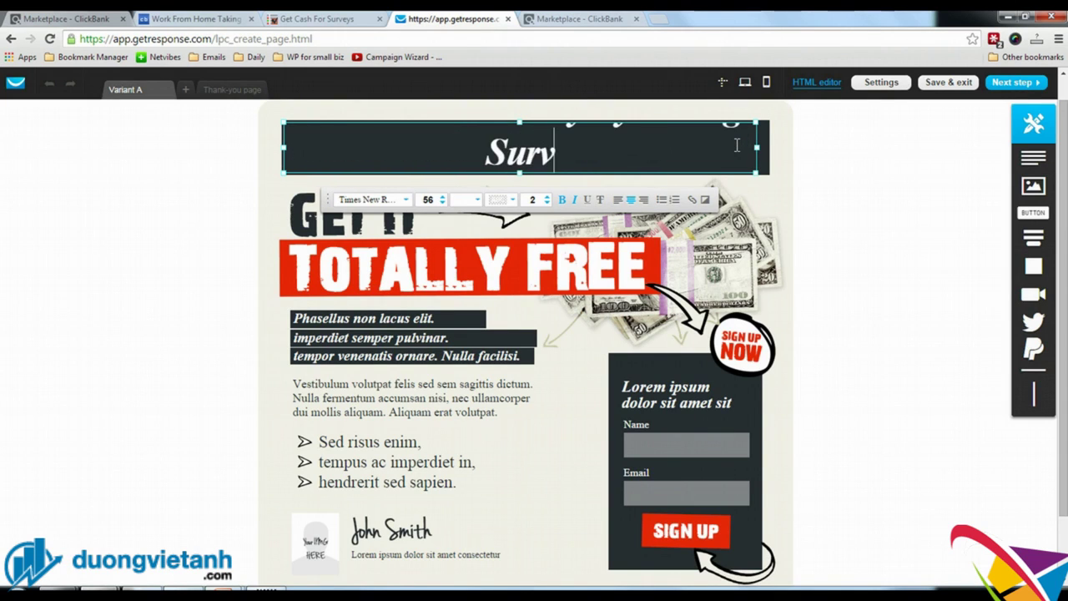
type("urveys!")
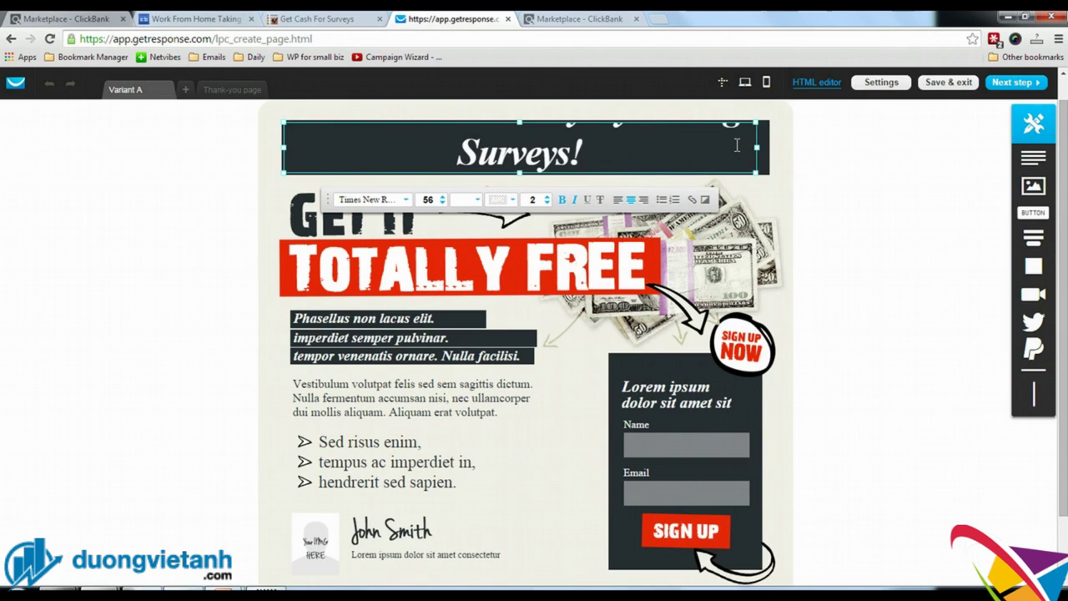
- Reduce the font size of the entire headline so it fills the dark banner on a single line
key("ctrl+a")
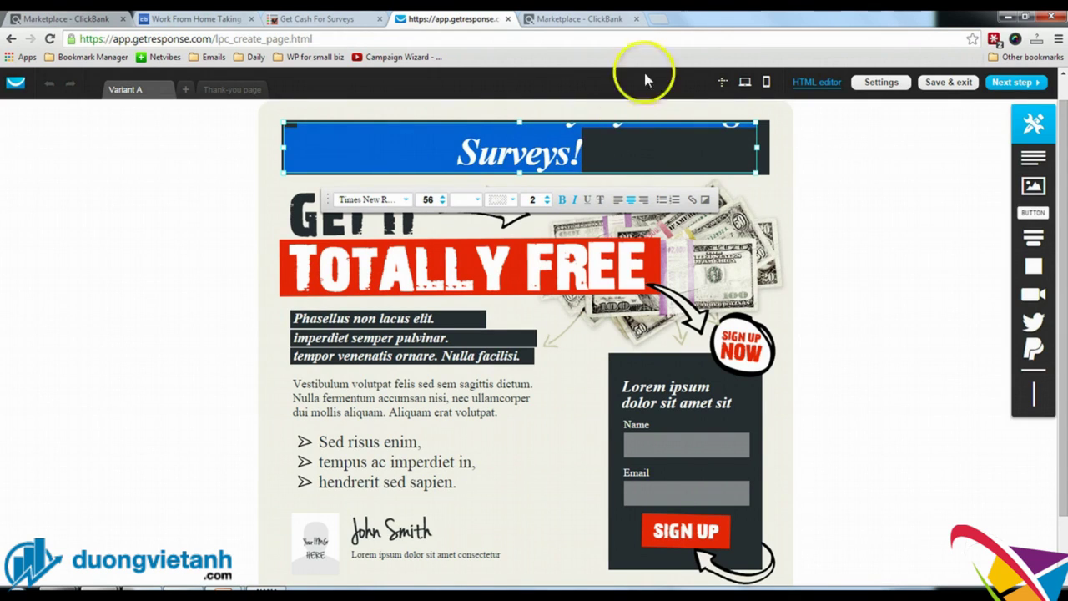
left_click(442, 203)
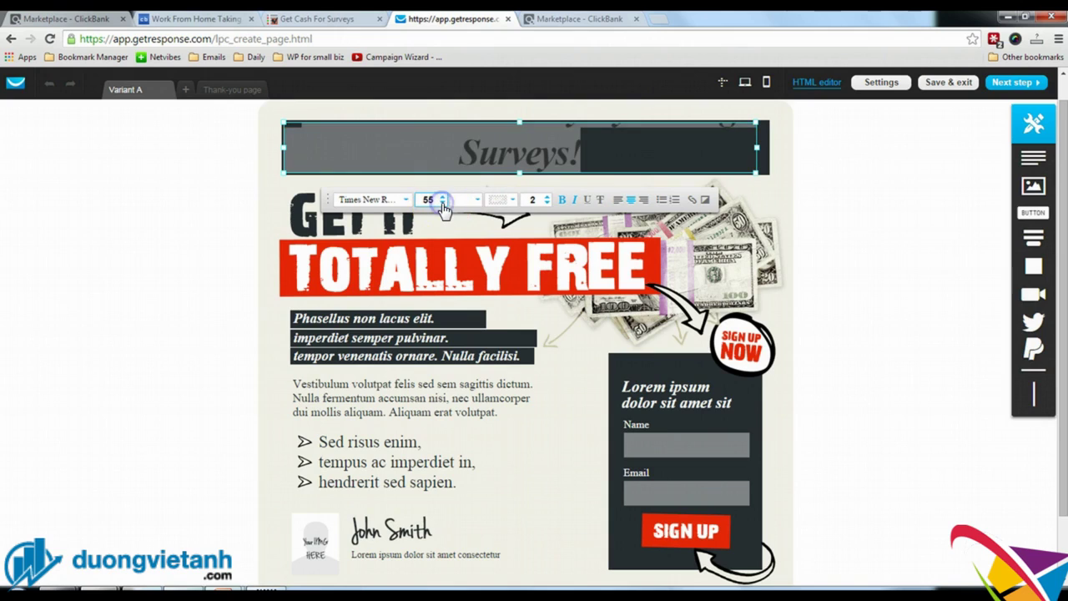
left_click(443, 203)
left_click(442, 202)
left_click(443, 203)
left_click(442, 203)
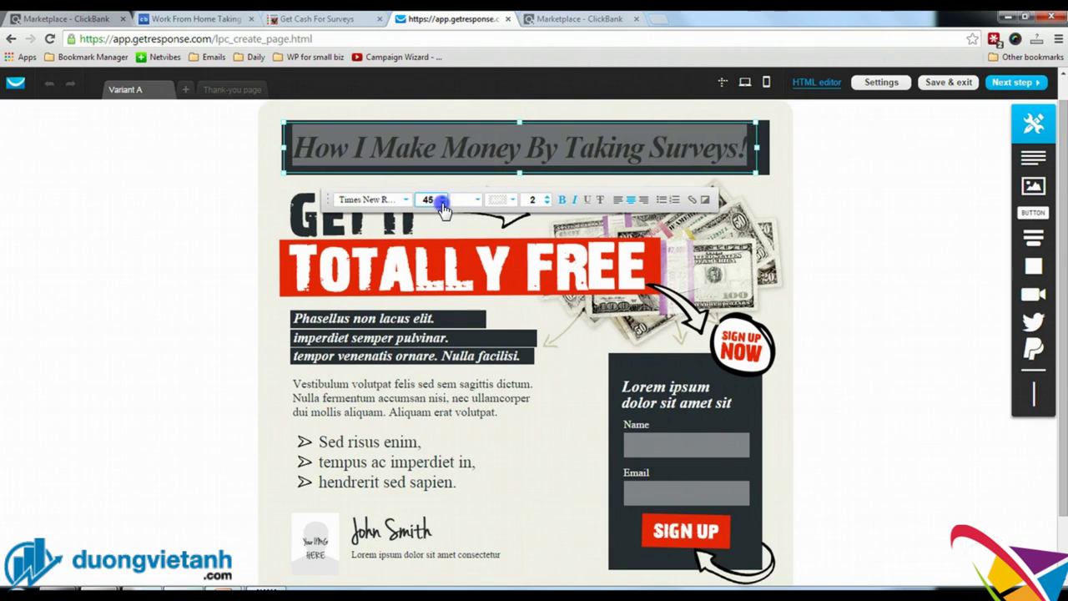
left_click(442, 203)
left_click(443, 203)
left_click(442, 202)
left_click(442, 203)
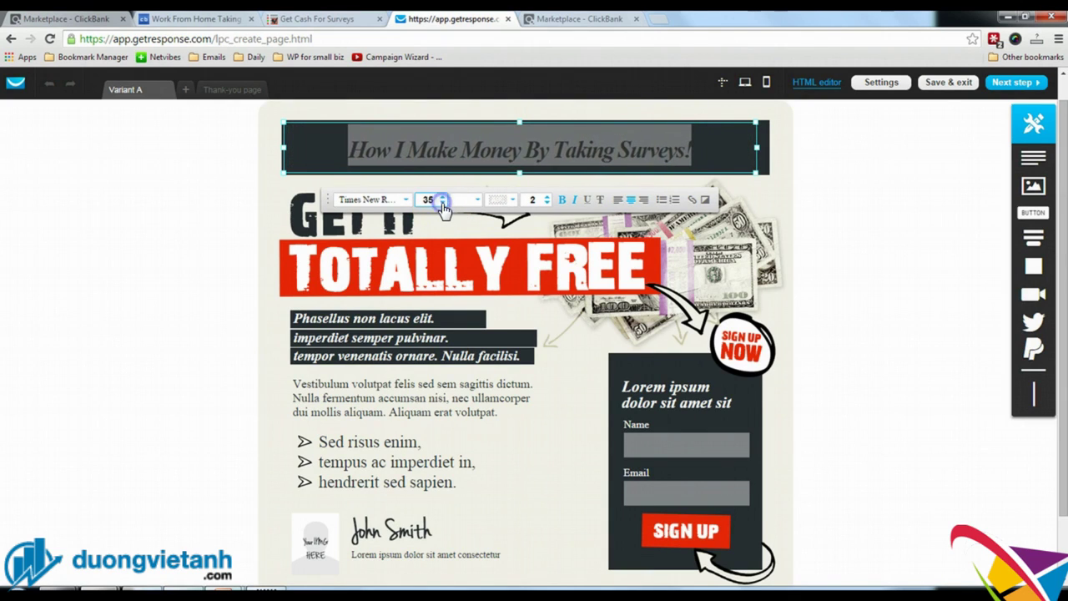
left_click(443, 203)
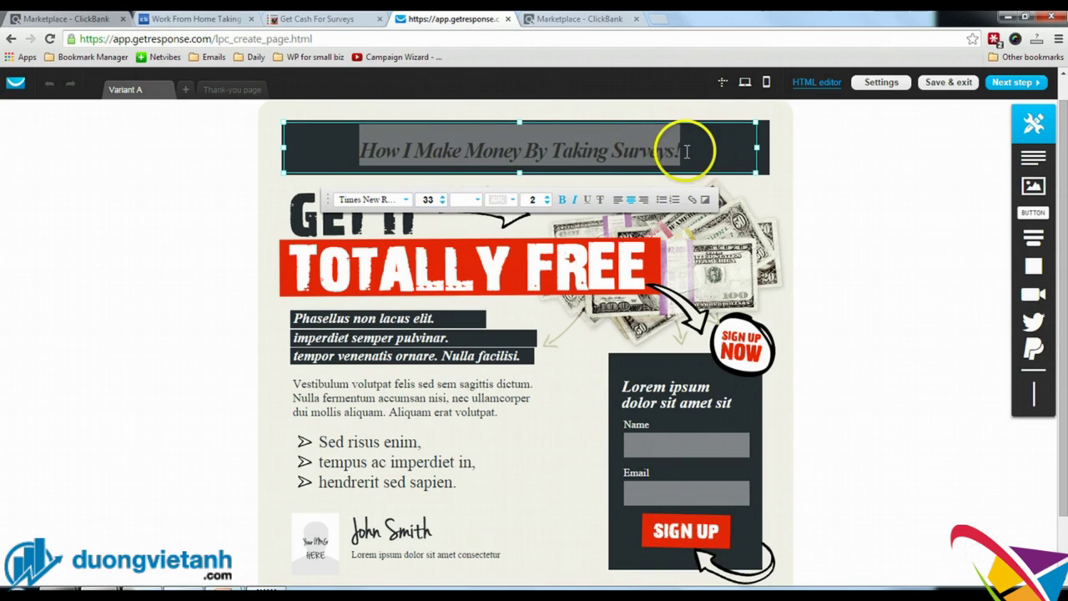
left_click(443, 197)
left_click(443, 197)
left_click(442, 197)
left_click(443, 197)
left_click(443, 197)
left_click(443, 197)
left_click(443, 197)
left_click(443, 197)
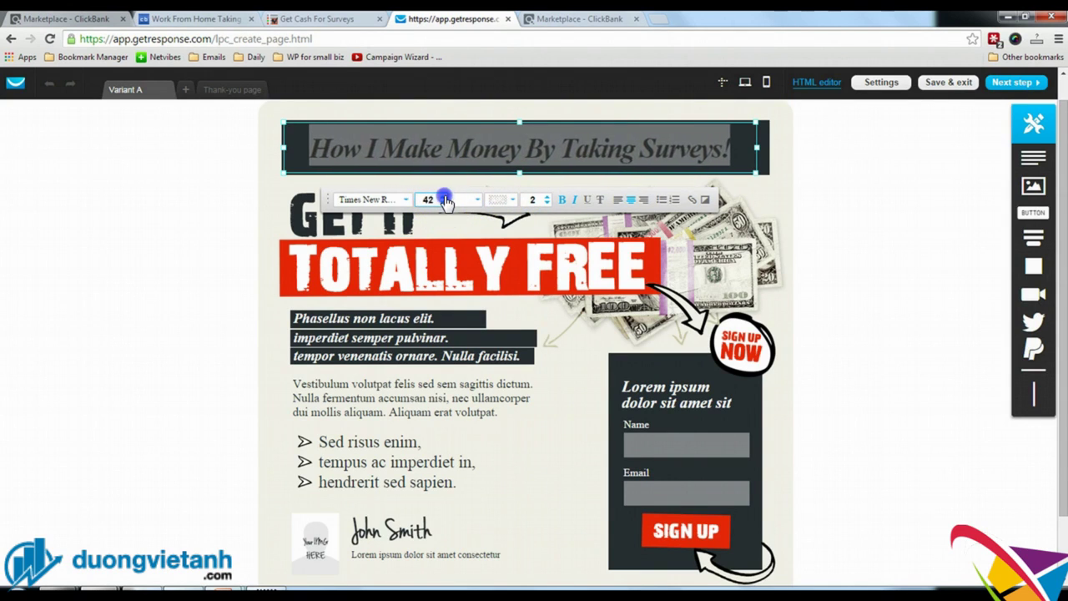
left_click(442, 197)
left_click(443, 197)
left_click(874, 195)
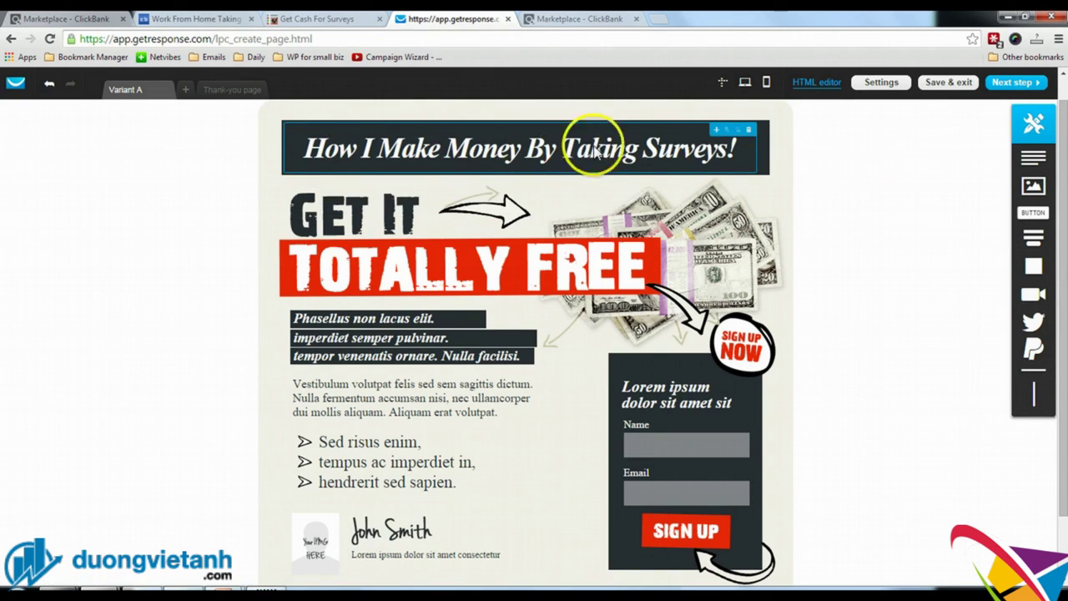
- Replace the placeholder heading above the sign-up form with "Enter your email below to find out more!"
scroll(585, 176, "down", 1)
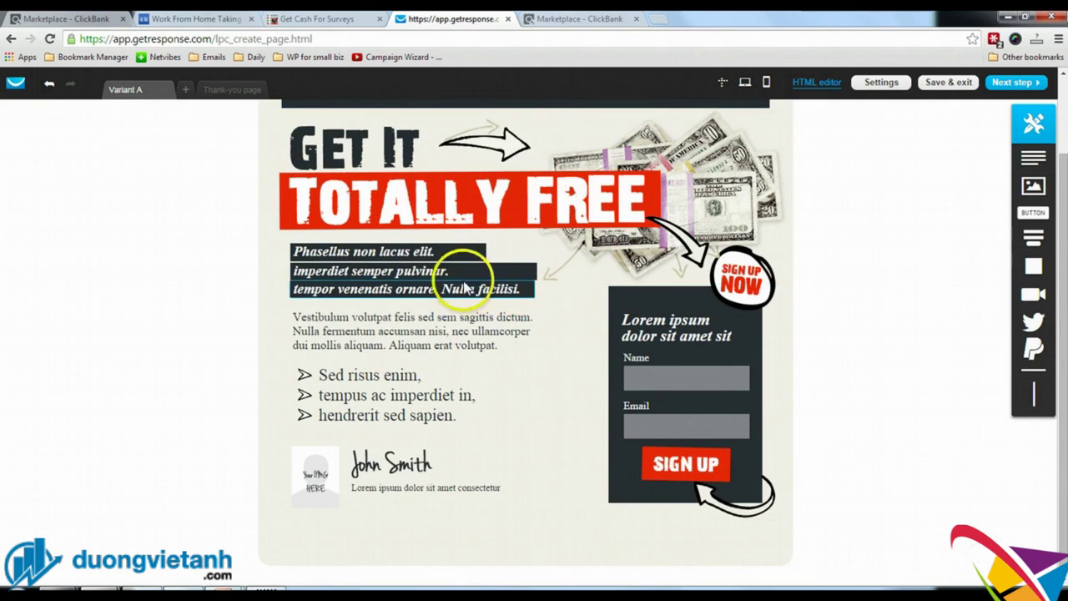
left_click(665, 336)
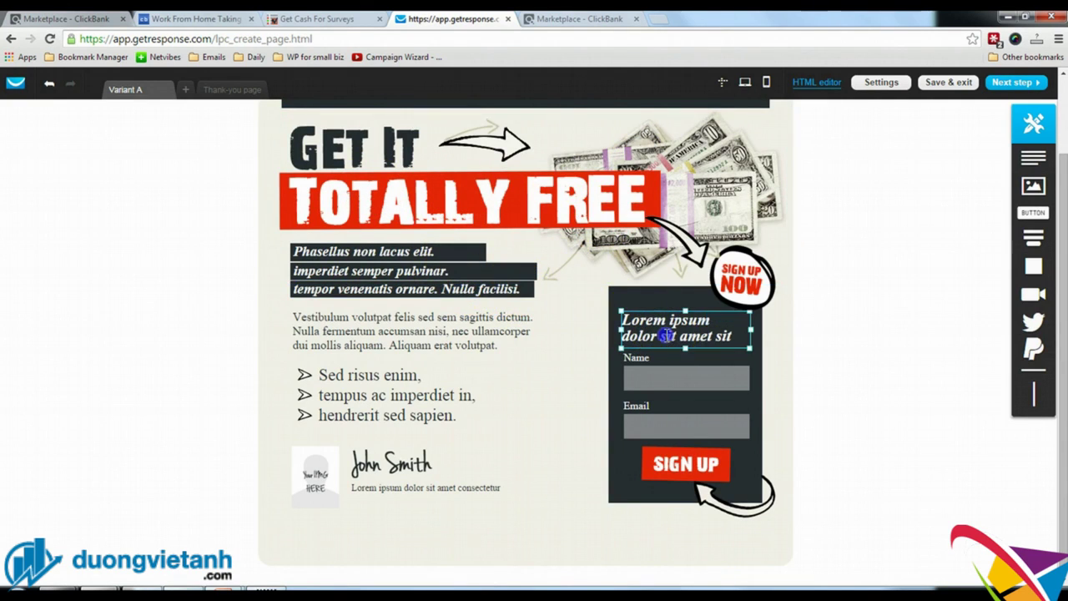
left_click(731, 338)
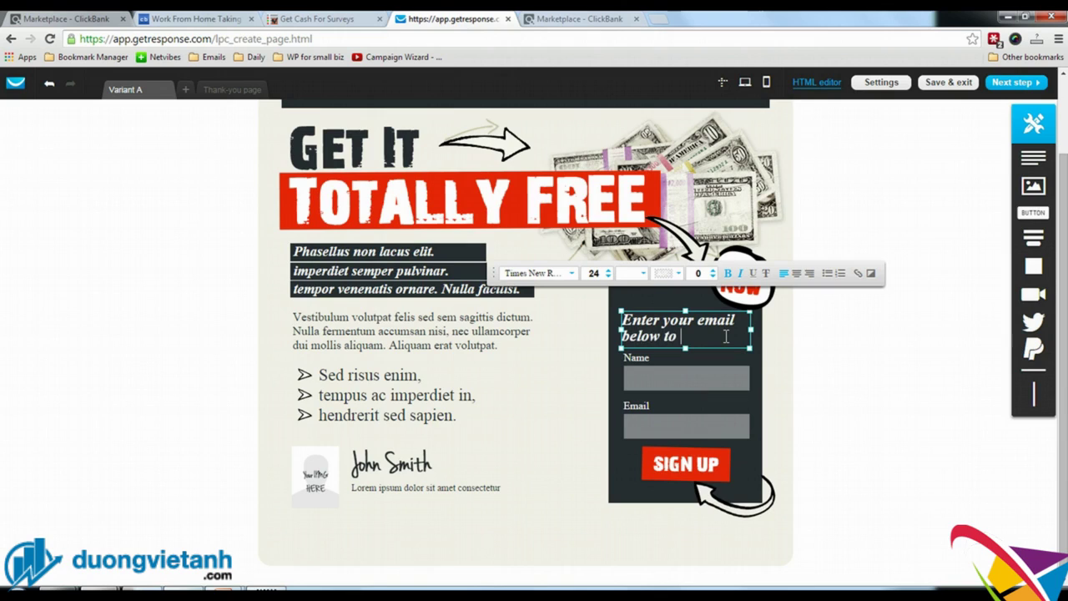
type("ore!")
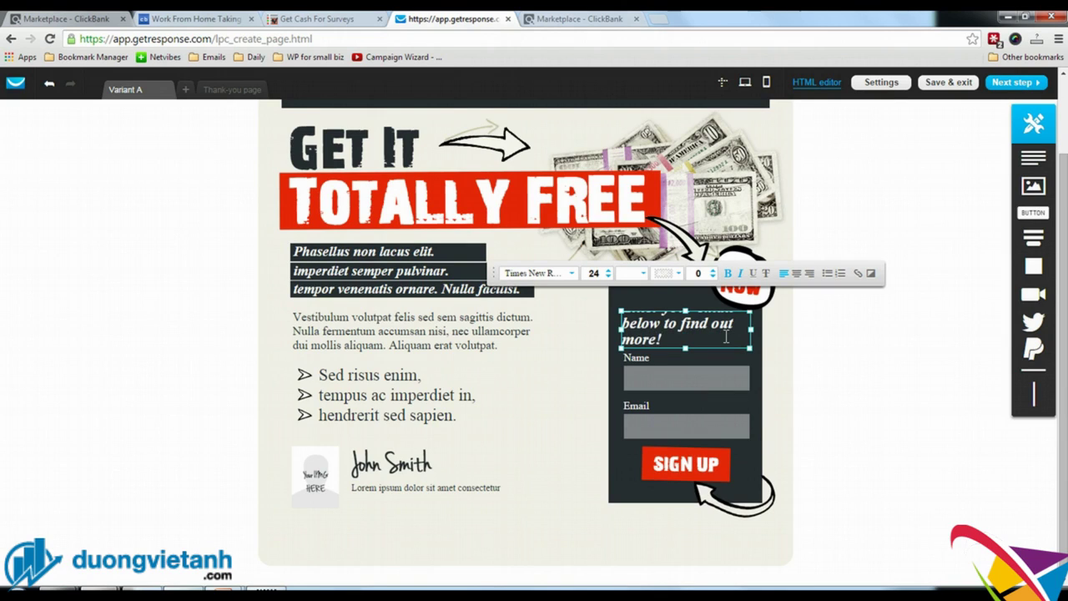
- Set the font size of the sign-up form's heading to 19 so it fits on two lines
key("ctrl+a")
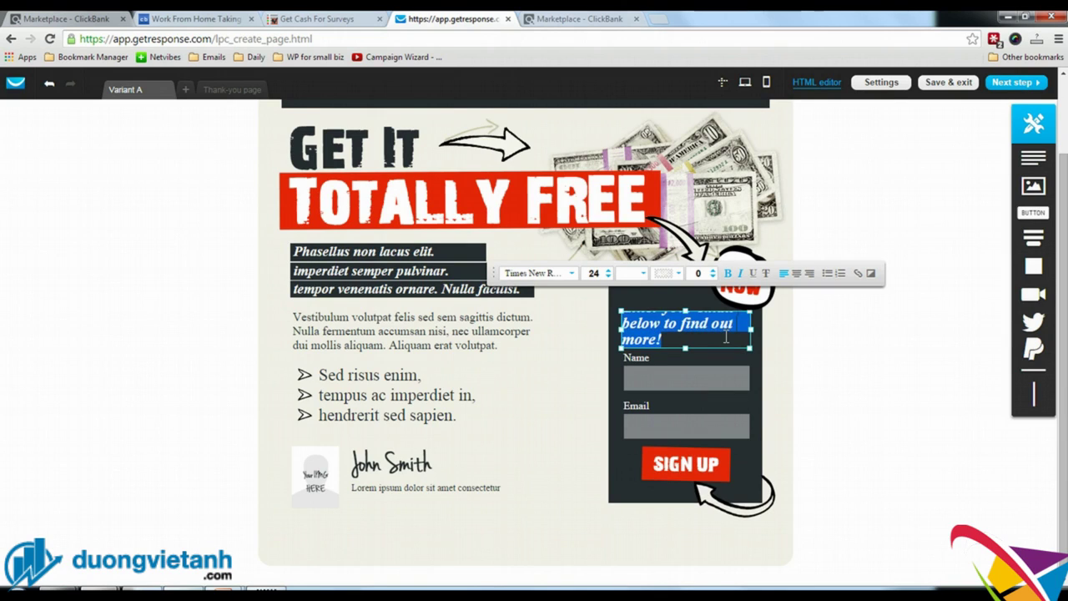
left_click(608, 275)
left_click(607, 277)
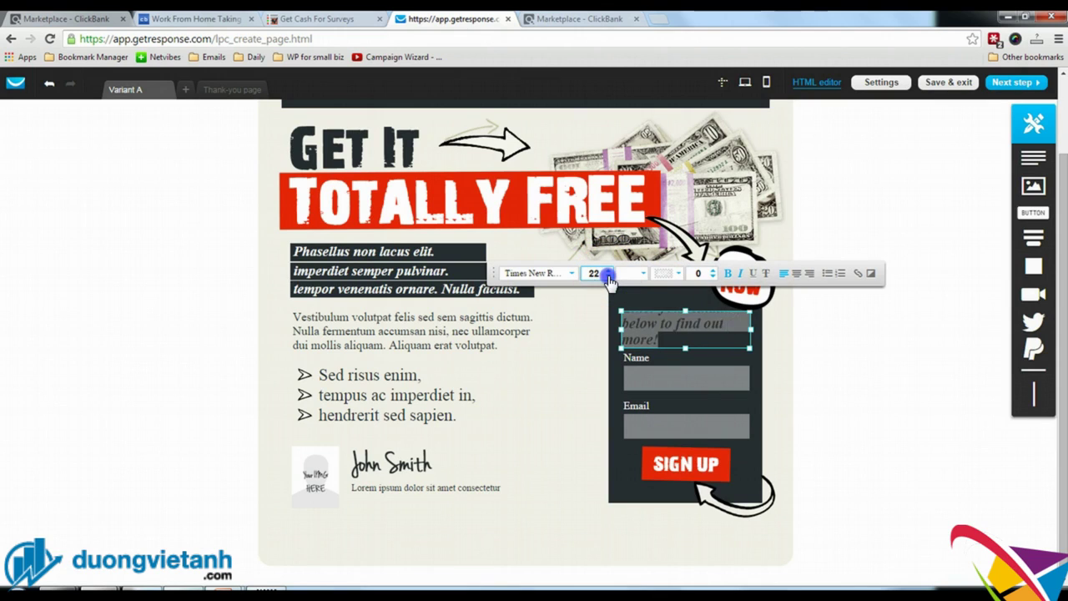
left_click(607, 278)
left_click(608, 277)
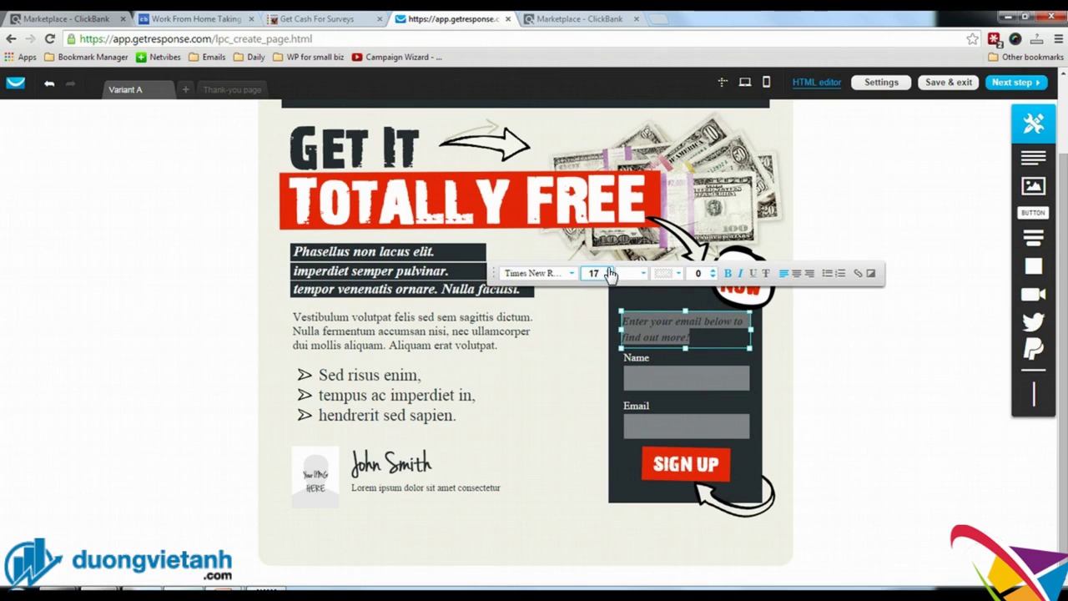
left_click(607, 277)
left_click(607, 278)
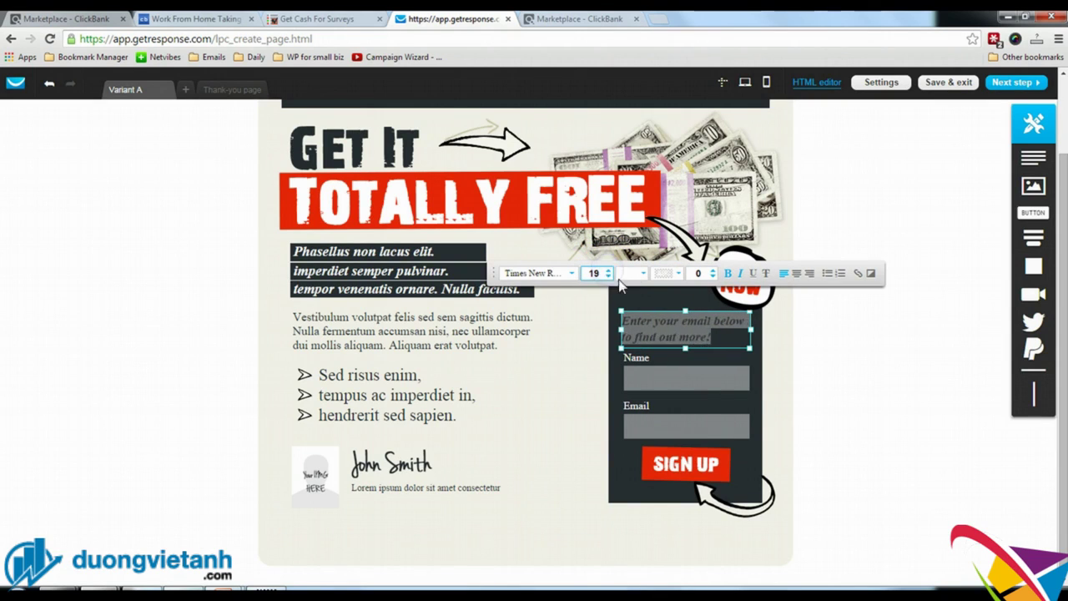
left_click(836, 376)
left_click(682, 420)
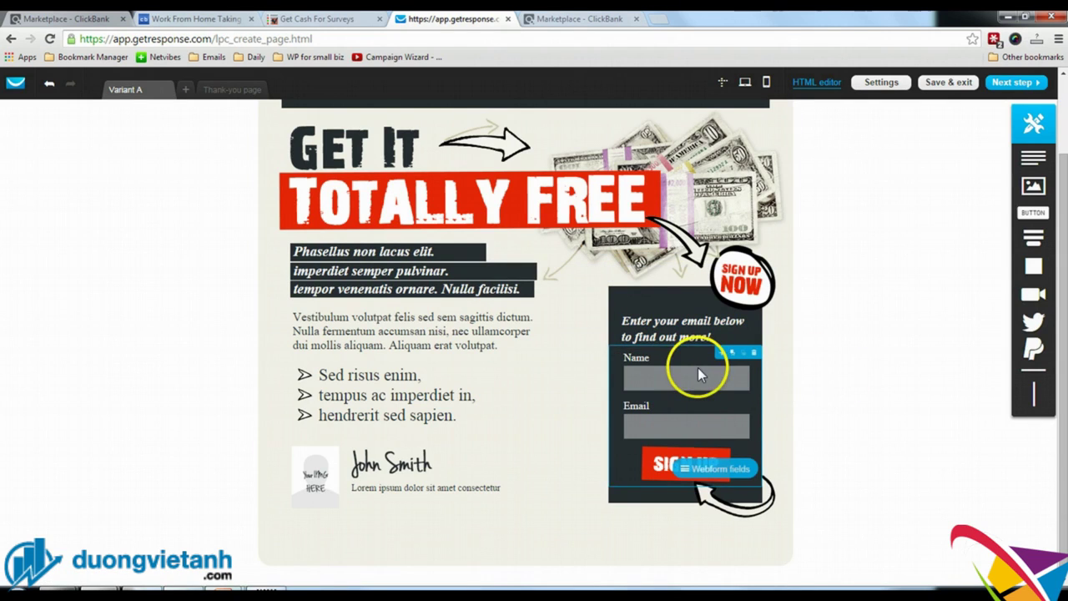
- Remove the Name field from the sign-up form so it asks only for an email
left_click(714, 470)
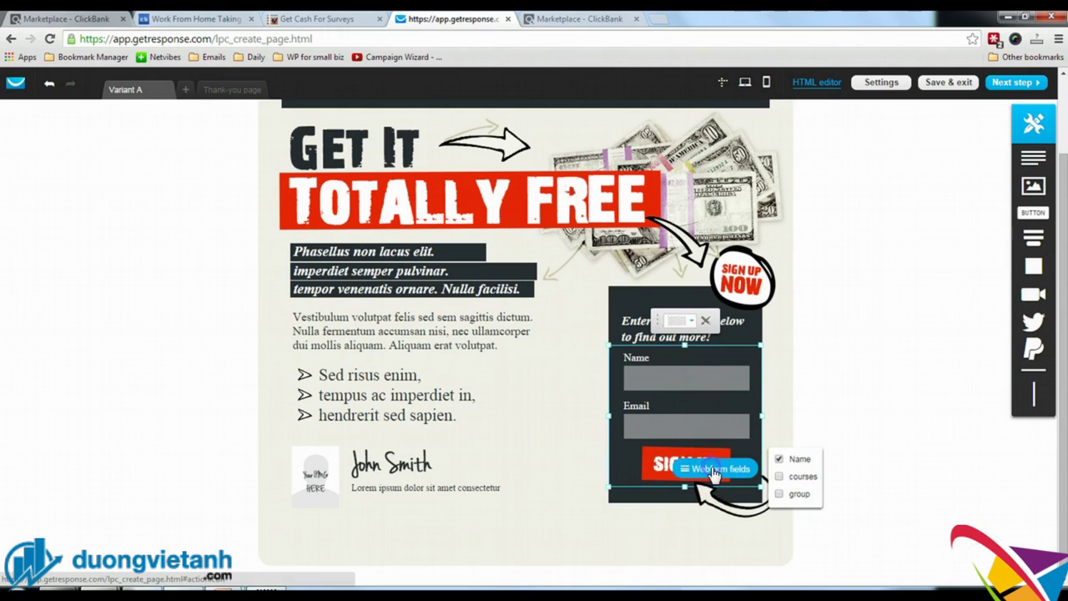
left_click(779, 461)
left_click(846, 394)
left_click(536, 384)
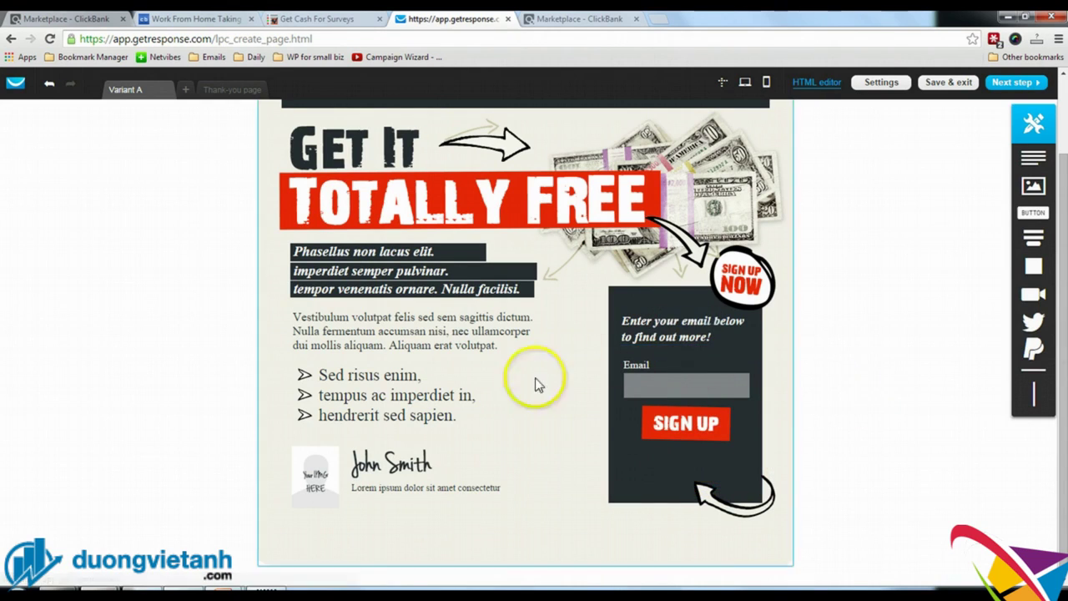
left_click(669, 380)
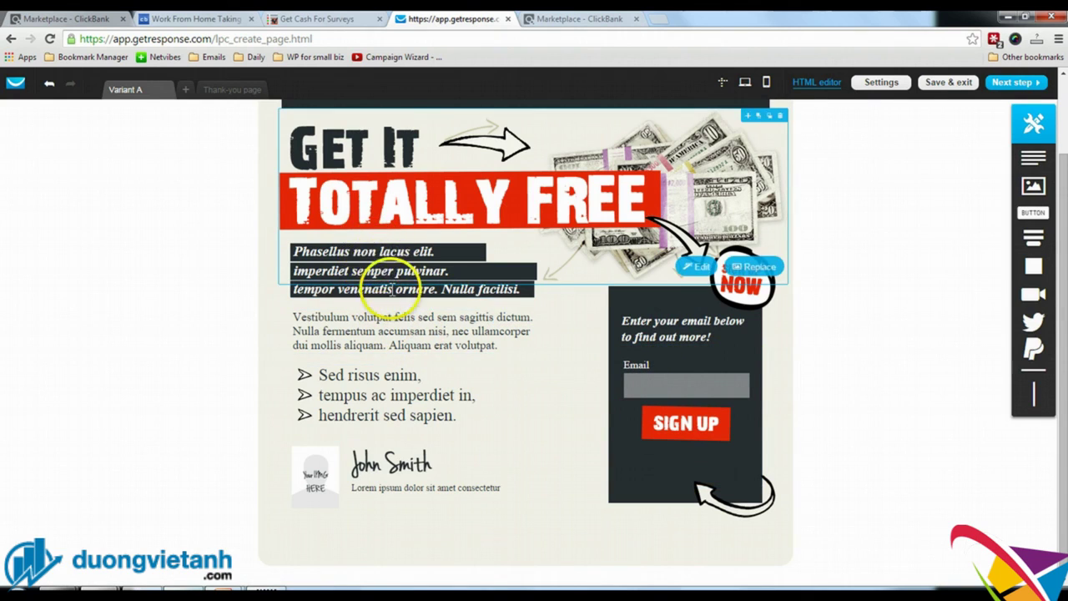
- Shrink the "Get It Totally Free" banner image so it clears the text and sign-up badge below it
mouse_move(785, 268)
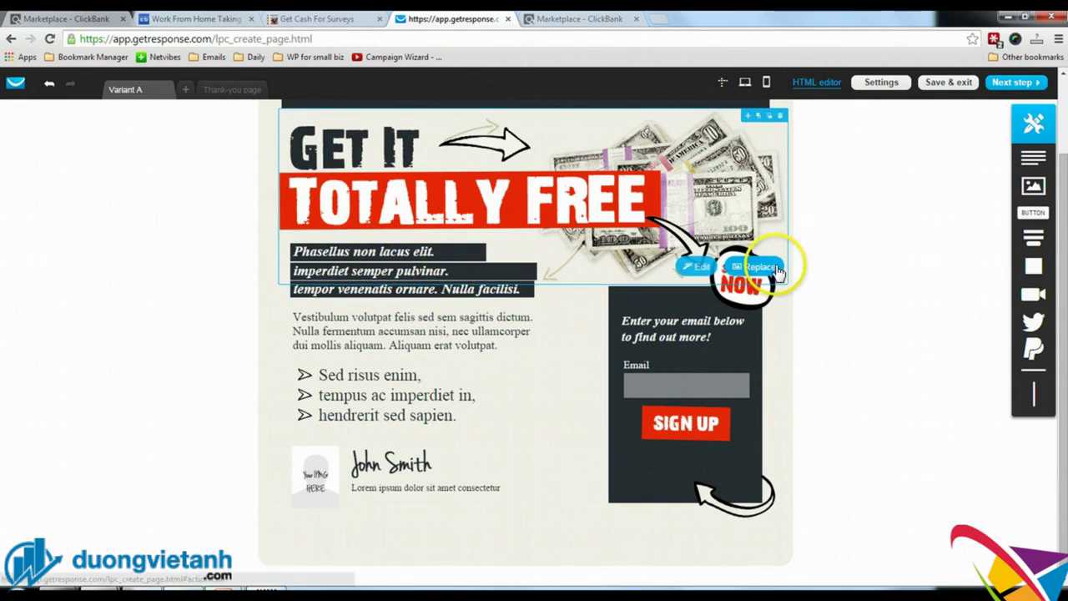
scroll(635, 276, "up", 1)
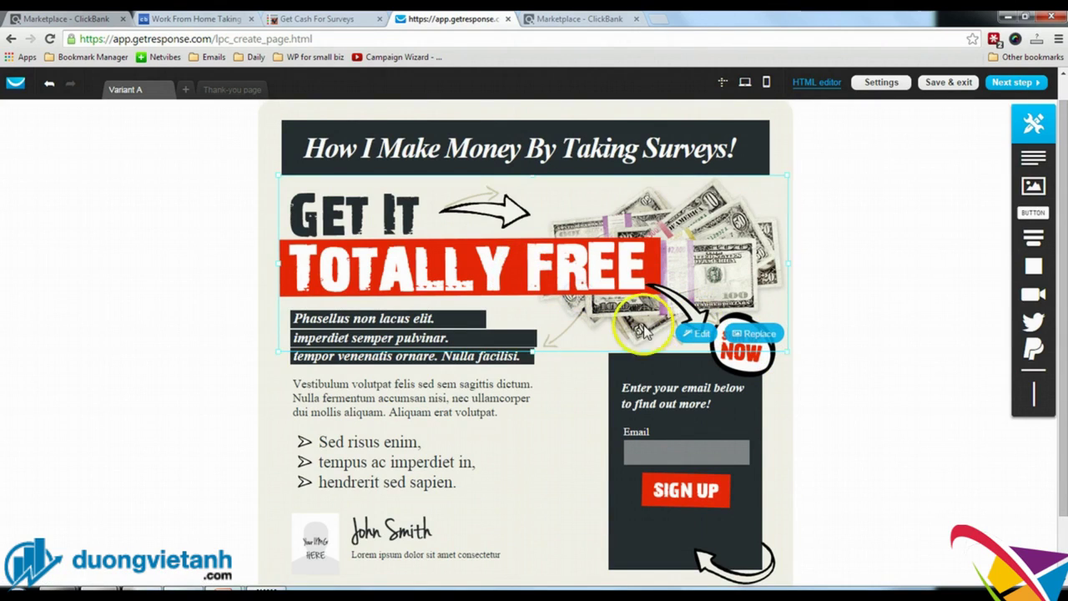
left_click_drag(789, 354, 647, 301)
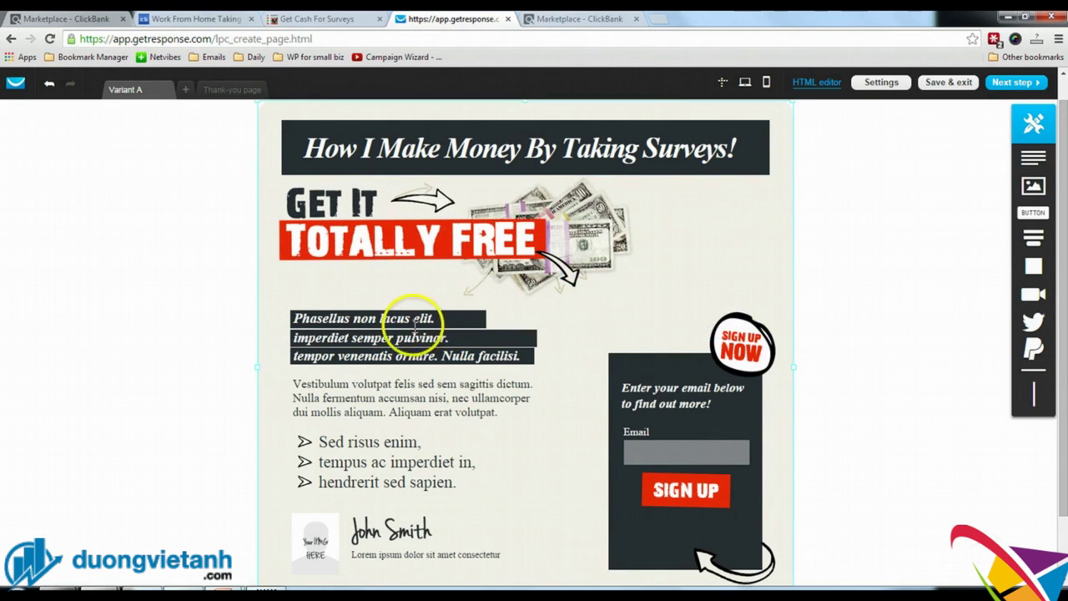
- Delete the first highlighted placeholder line, "Phasellus non lacus elit.", below the banner image
left_click(487, 429)
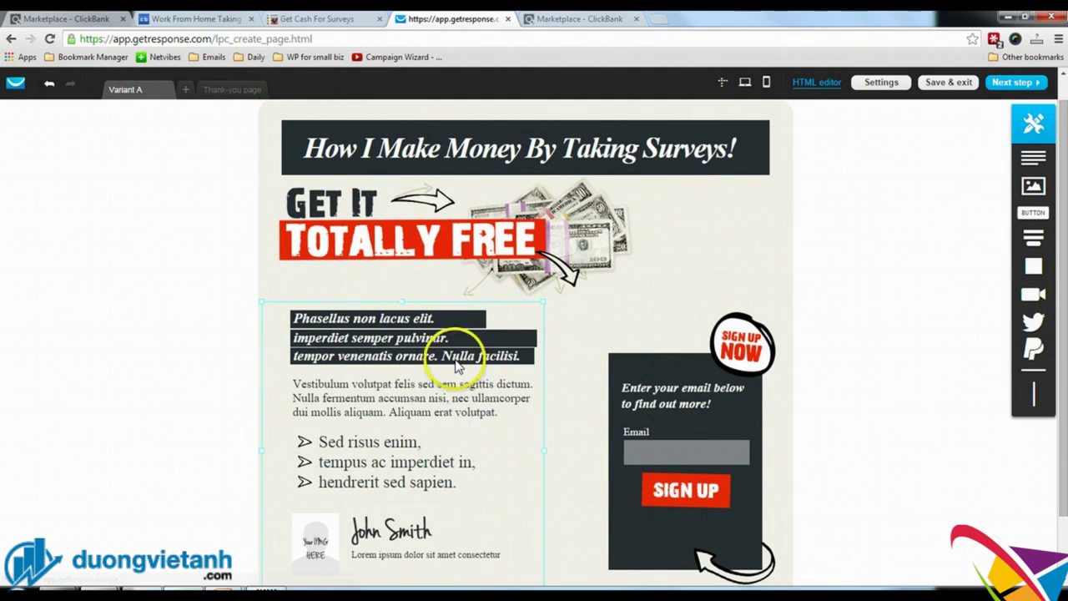
left_click(206, 381)
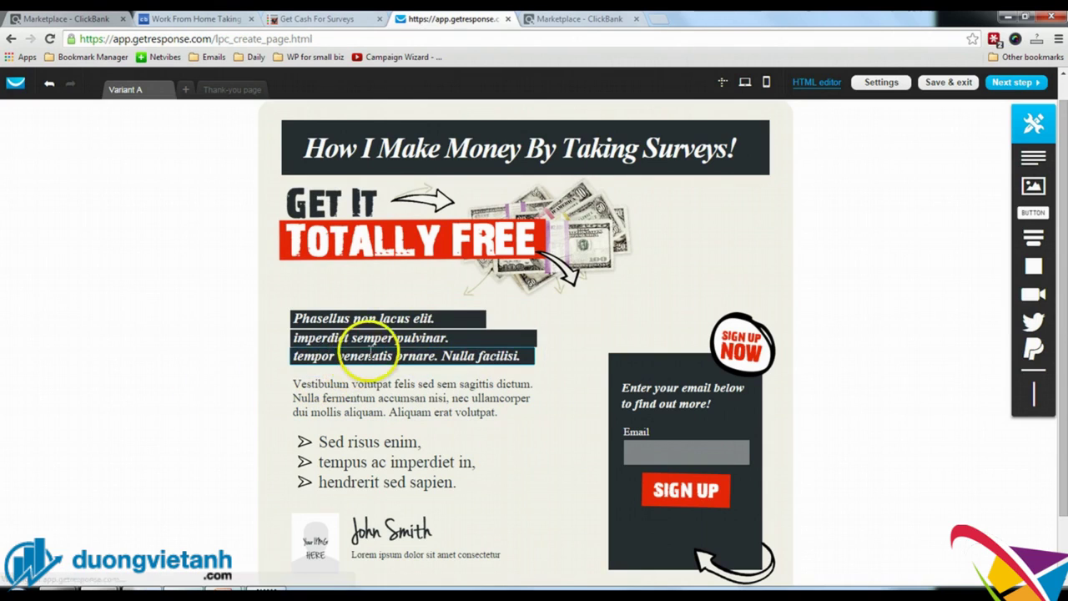
left_click(425, 319)
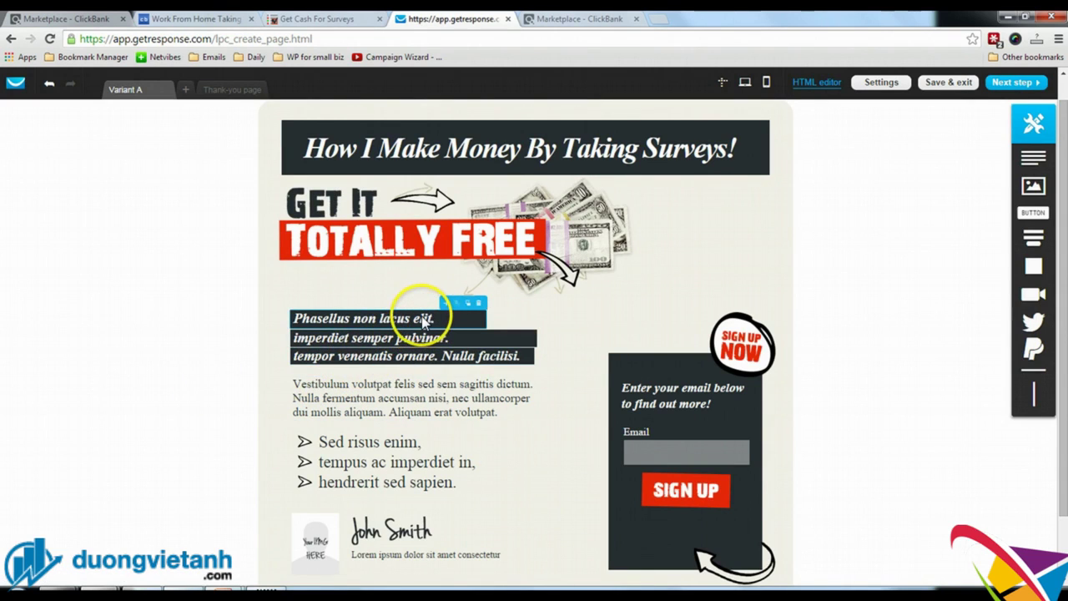
left_click(479, 304)
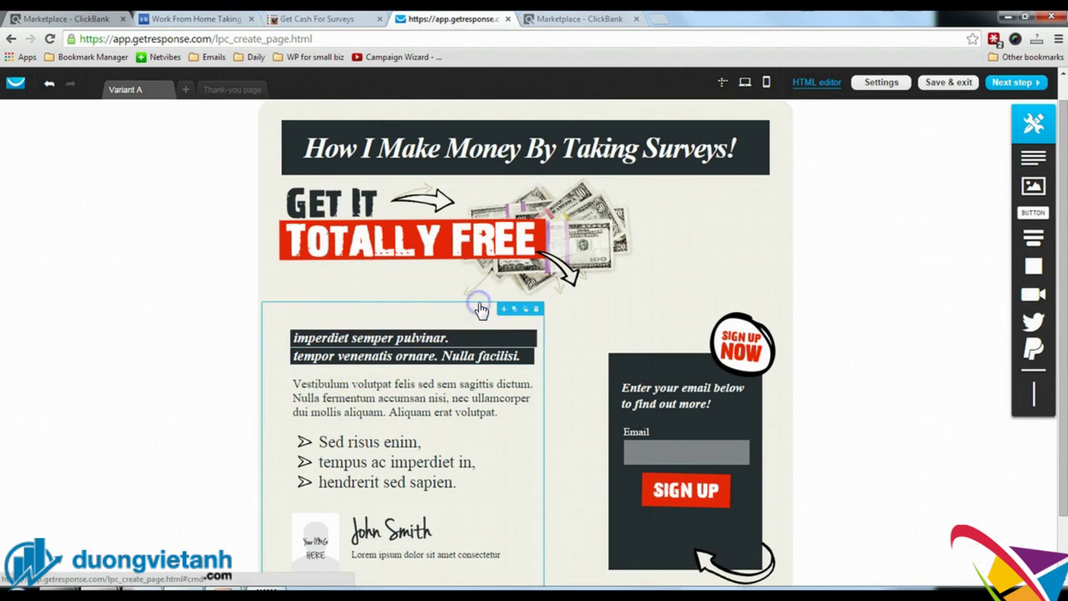
- Replace the two remaining highlighted lines with "Learn how an unemployed dad goes" and "from zero to $9,000 per month!"
left_click(433, 335)
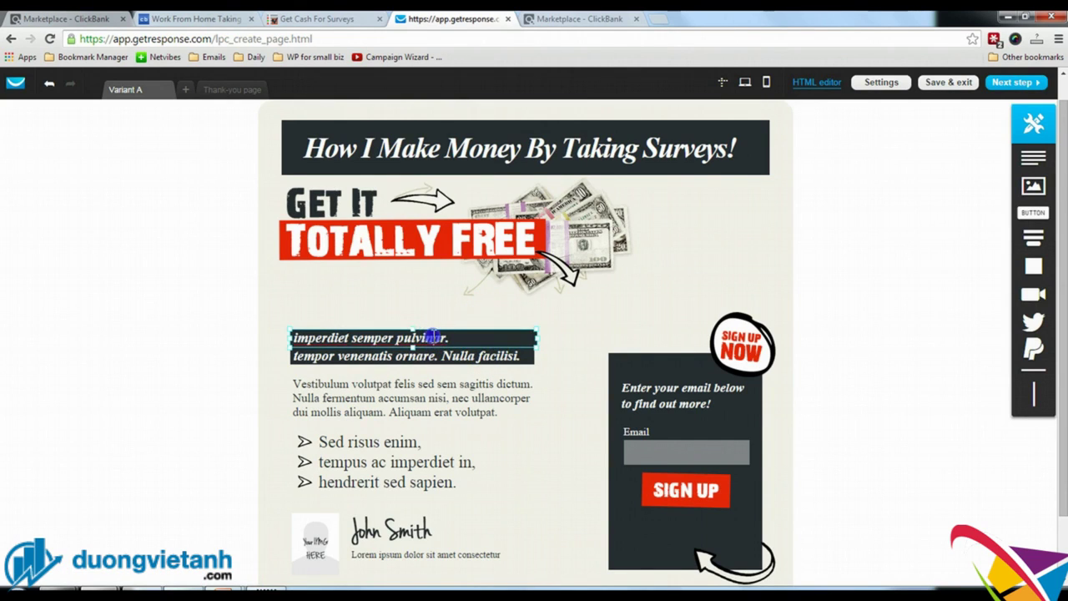
left_click(433, 336)
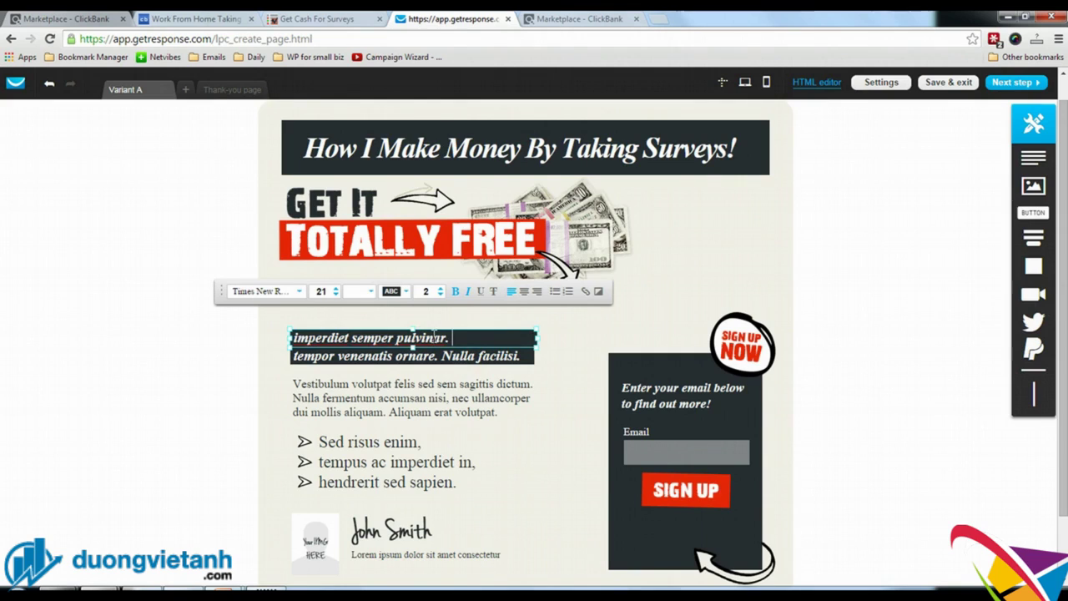
type("Suspendisse")
key("BackSpace")
key("BackSpace")
key("BackSpace")
key("BackSpace")
key("BackSpace")
key("BackSpace")
key("BackSpace")
key("BackSpace")
key("BackSpace")
key("BackSpace")
key("BackSpace")
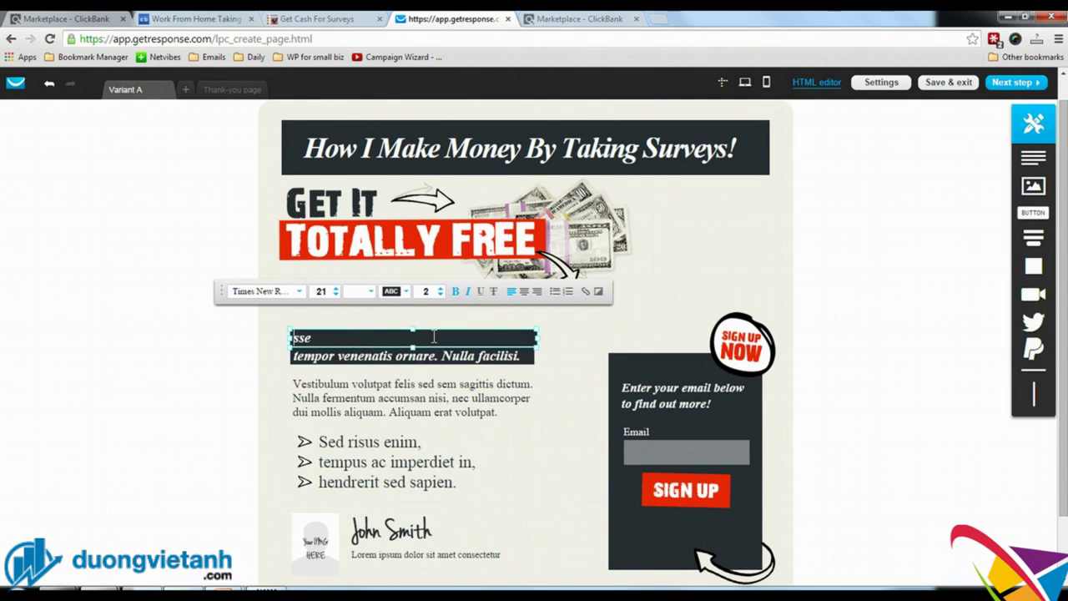
type("Learn how an unemployed dad goes from zero to $9,000 per month!")
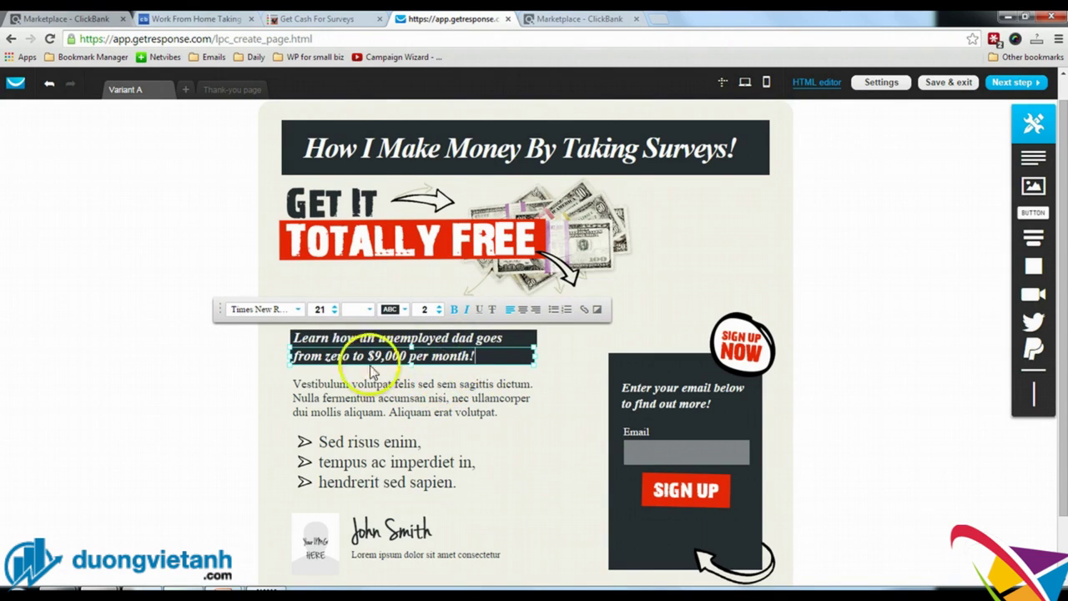
- Delete the three-line placeholder paragraph between the highlighted lines and the bullet list
left_click(423, 391)
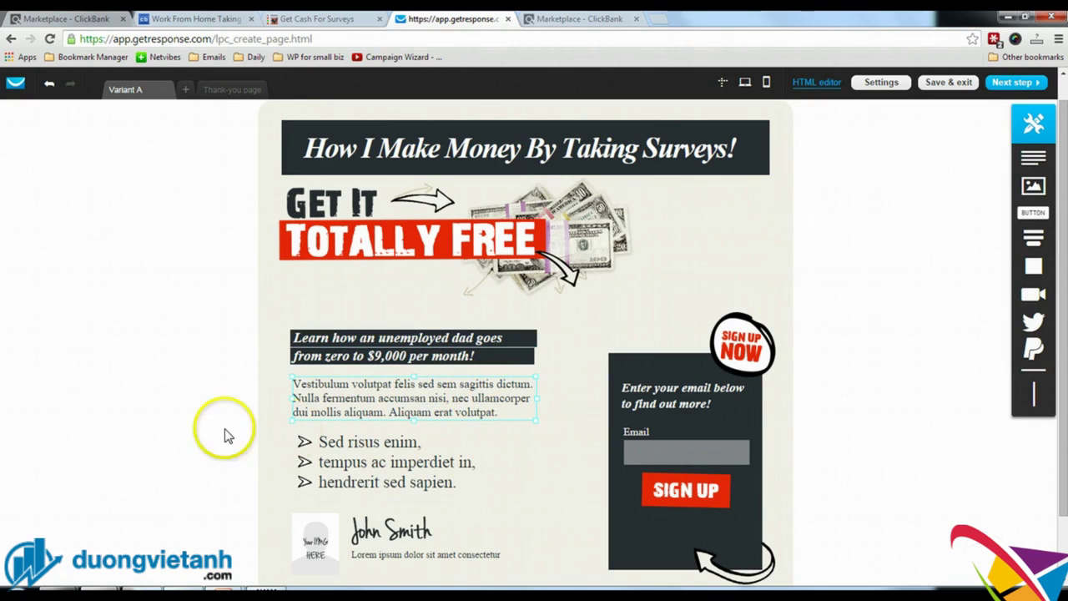
left_click(480, 405)
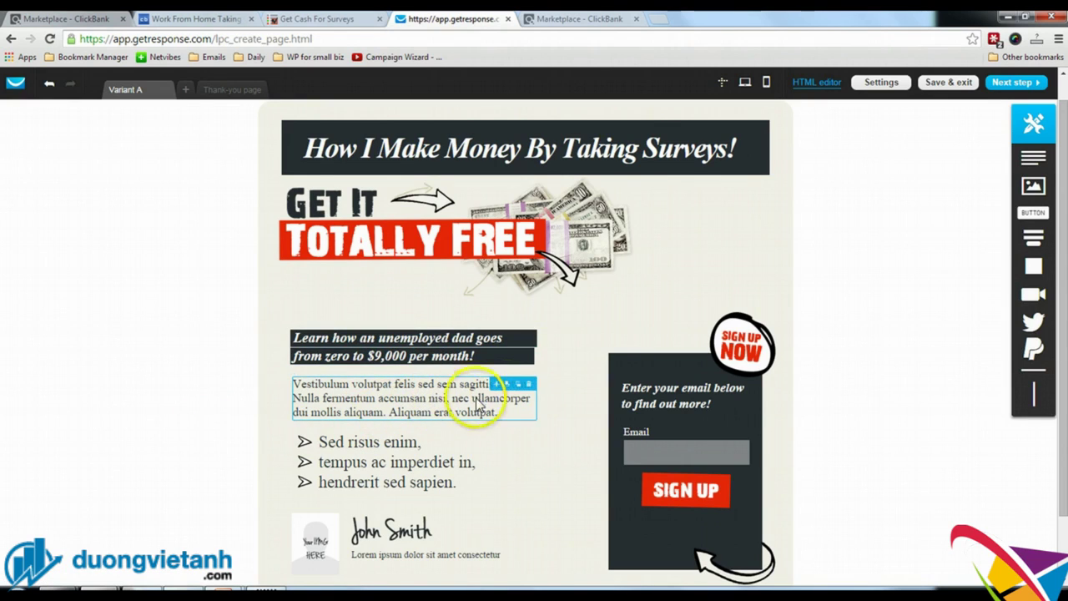
left_click(529, 384)
- Move the bullet list up into the gap beneath the highlighted lines
left_click(358, 429)
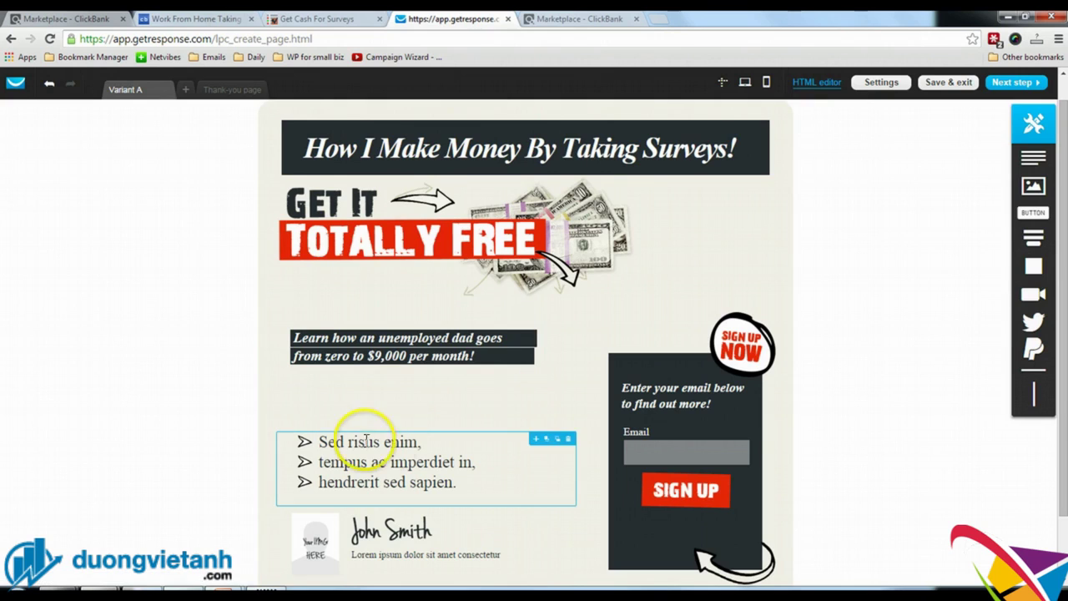
left_click_drag(441, 441, 434, 399)
left_click(390, 414)
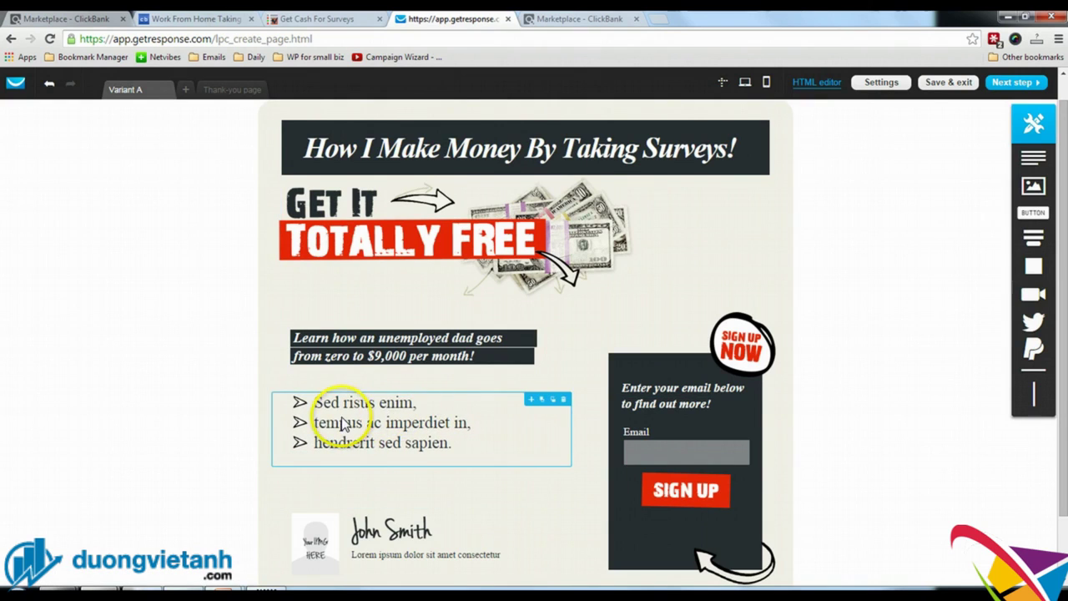
- Replace the three bullets with "See My Earnings Proof!", "World Wide Opportunity!" and "Work From Home!"
double_click(386, 404)
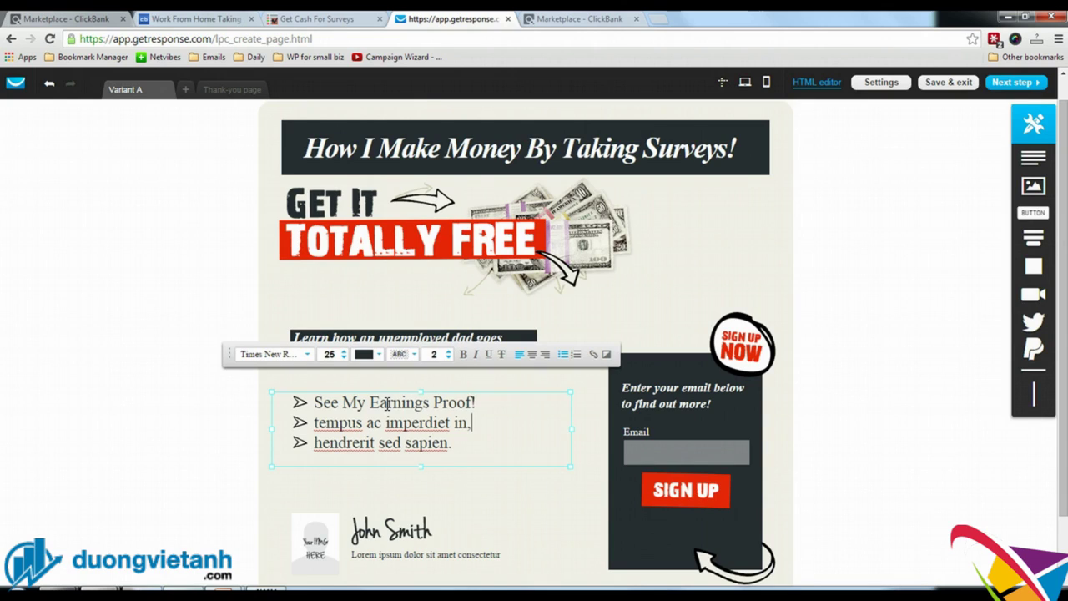
key("ctrl+shift+Left")
key("ctrl+shift+Left")
key("ctrl+shift+Left")
key("ctrl+shift+Left")
type("World Wide Opportunity!")
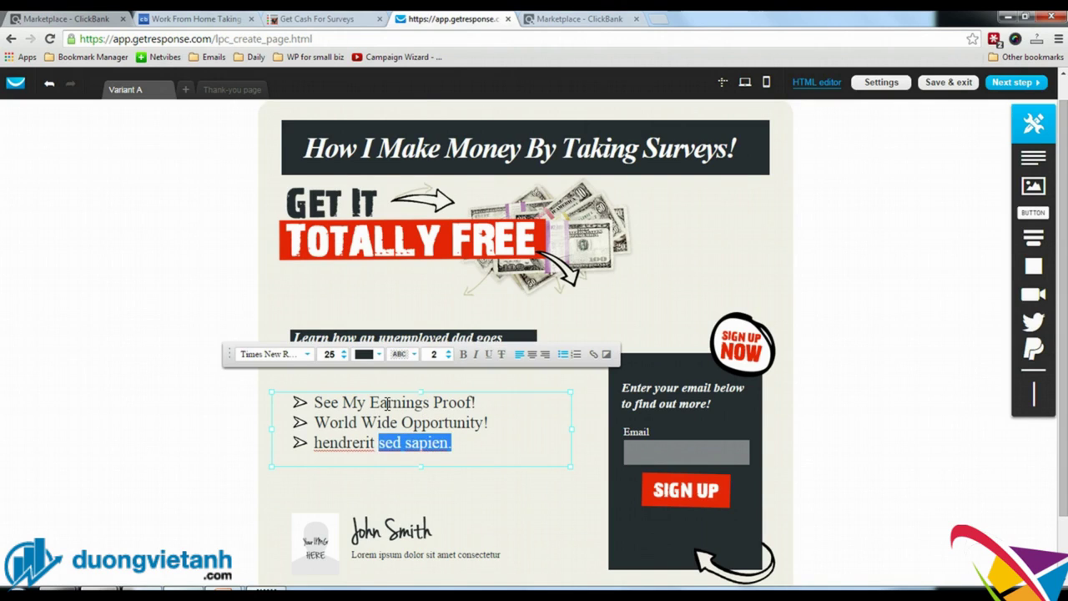
key("ctrl+shift+Left")
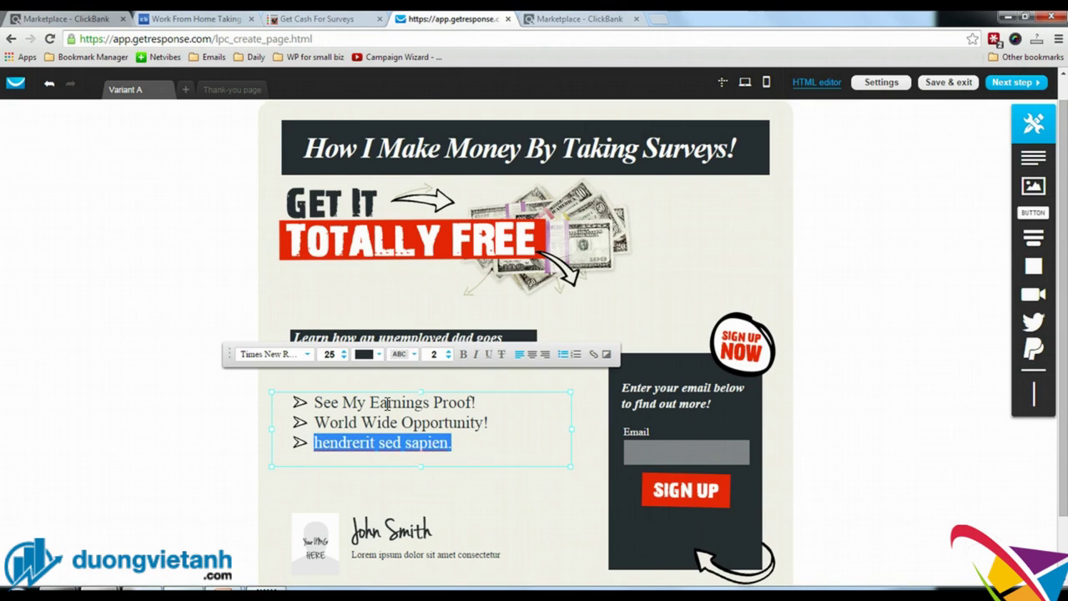
type("Work From Home!")
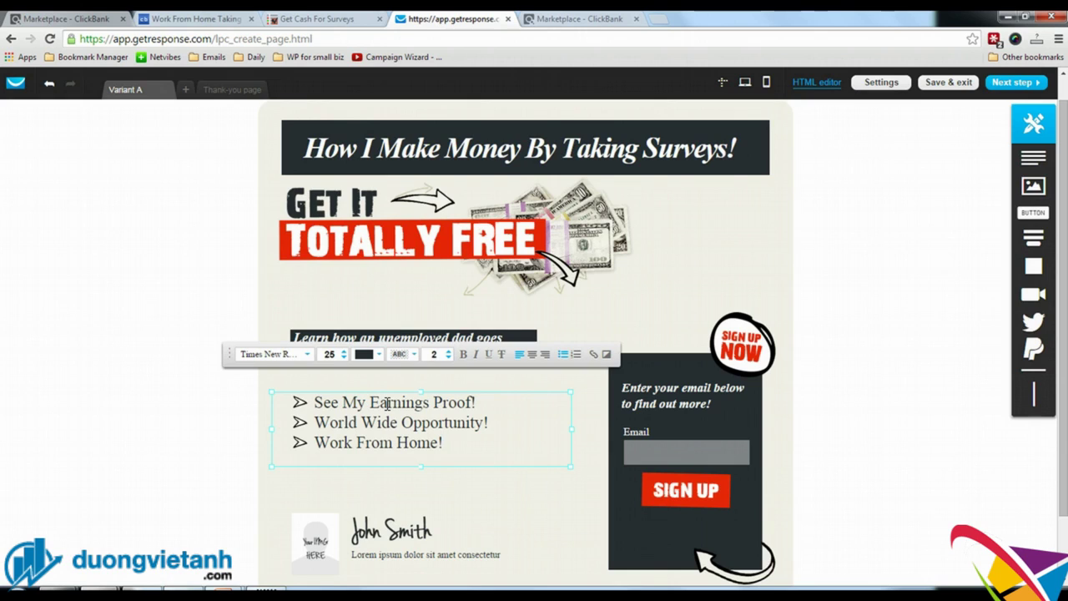
left_click(235, 423)
- Delete the signature block below the bullets: the placeholder name, its caption and the portrait image
scroll(236, 426, "down", 1)
left_click(388, 464)
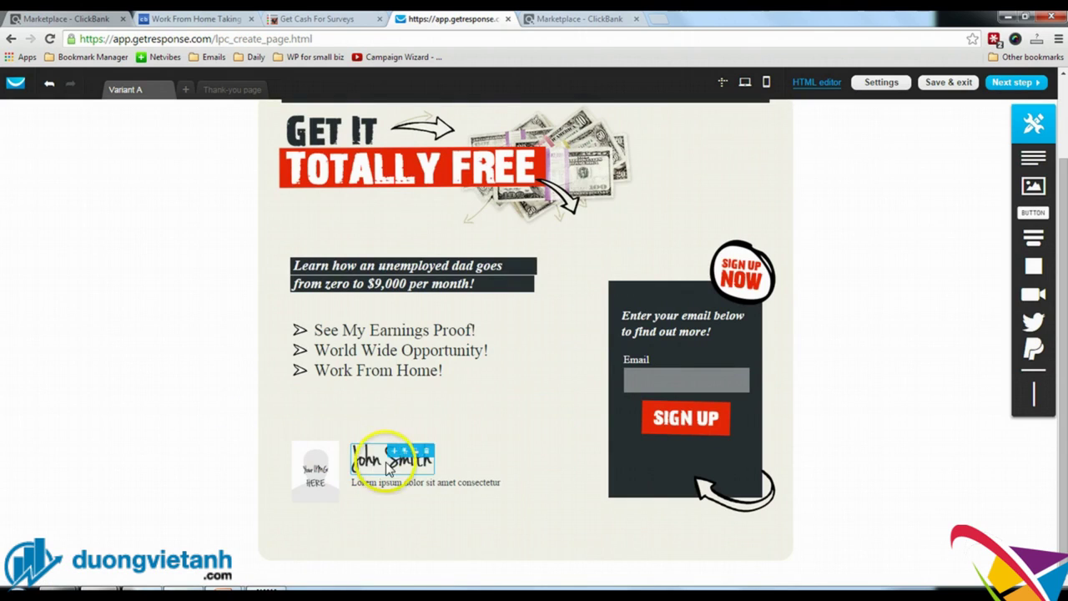
left_click(426, 451)
left_click(490, 486)
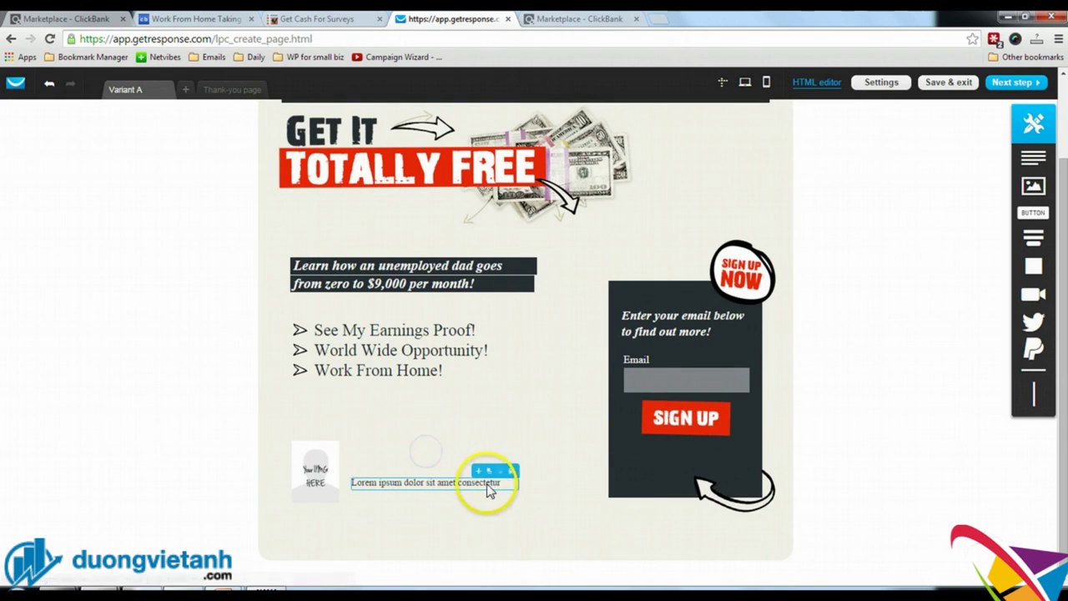
left_click(509, 471)
left_click(304, 469)
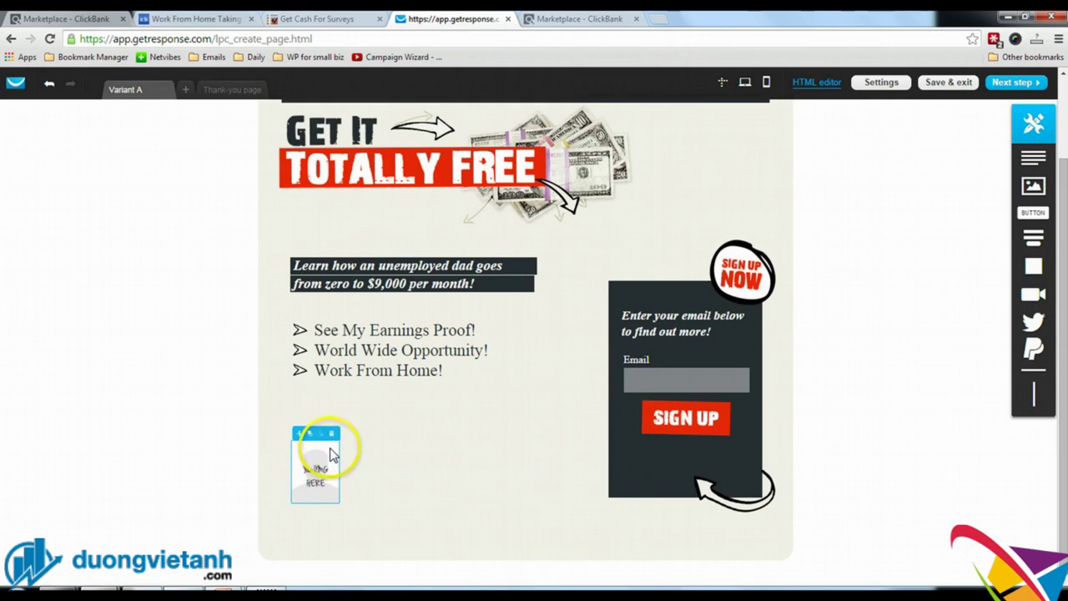
left_click(332, 433)
- Enlarge the "Get It Totally Free" banner image until its lower edge sits just above the highlighted text
scroll(200, 428, "up", 2)
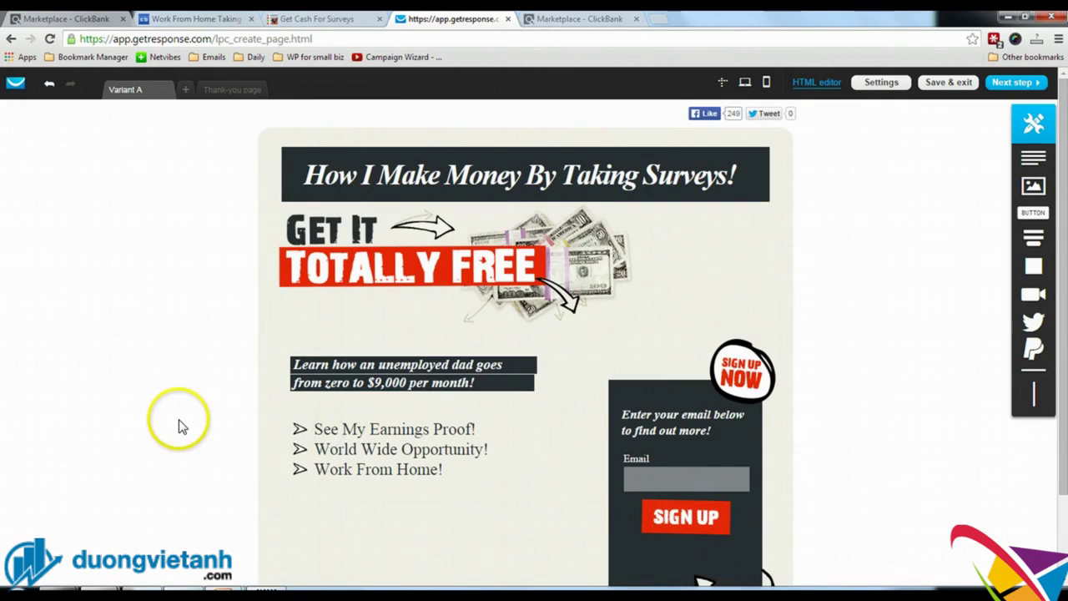
left_click(607, 266)
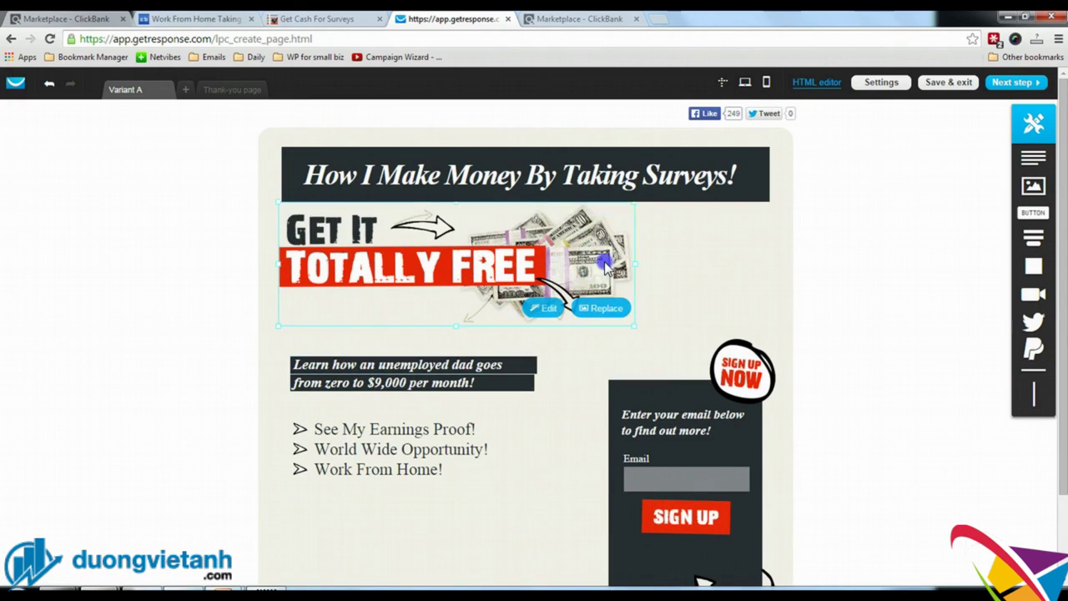
left_click_drag(637, 327, 739, 352)
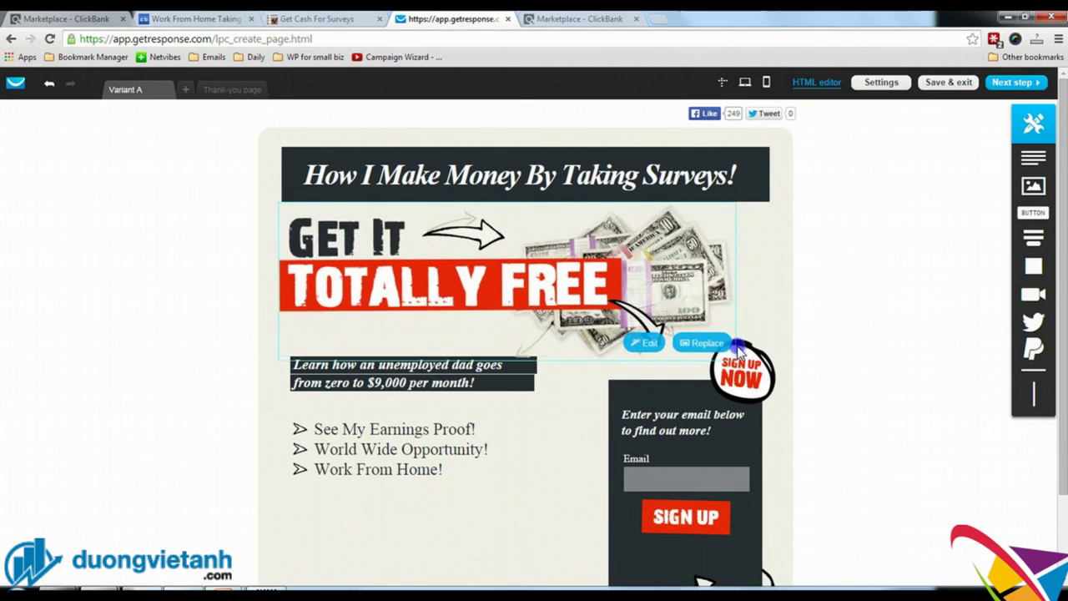
left_click(736, 336)
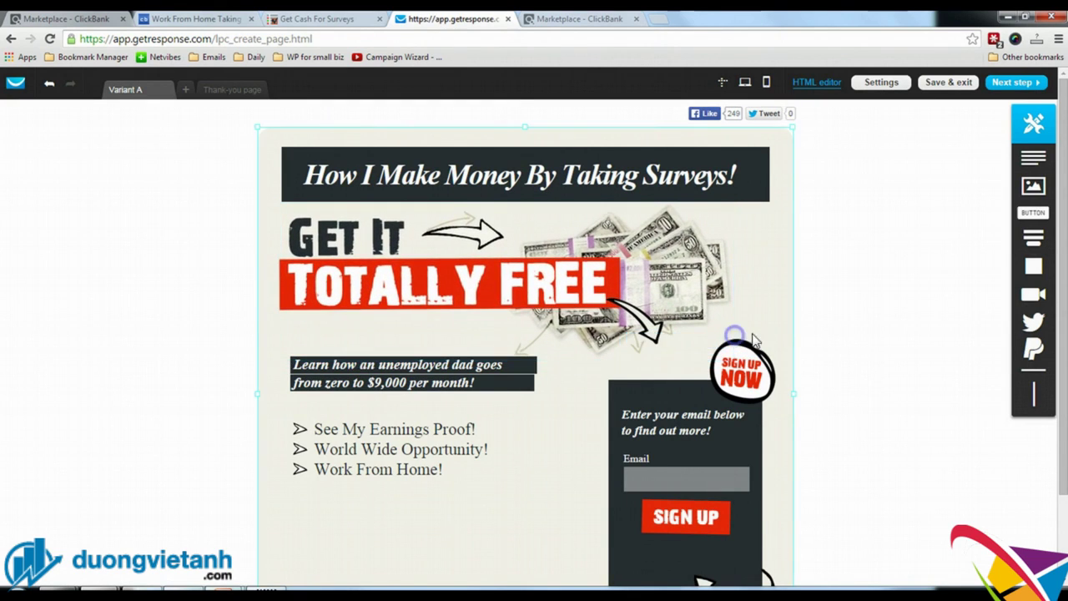
left_click(864, 317)
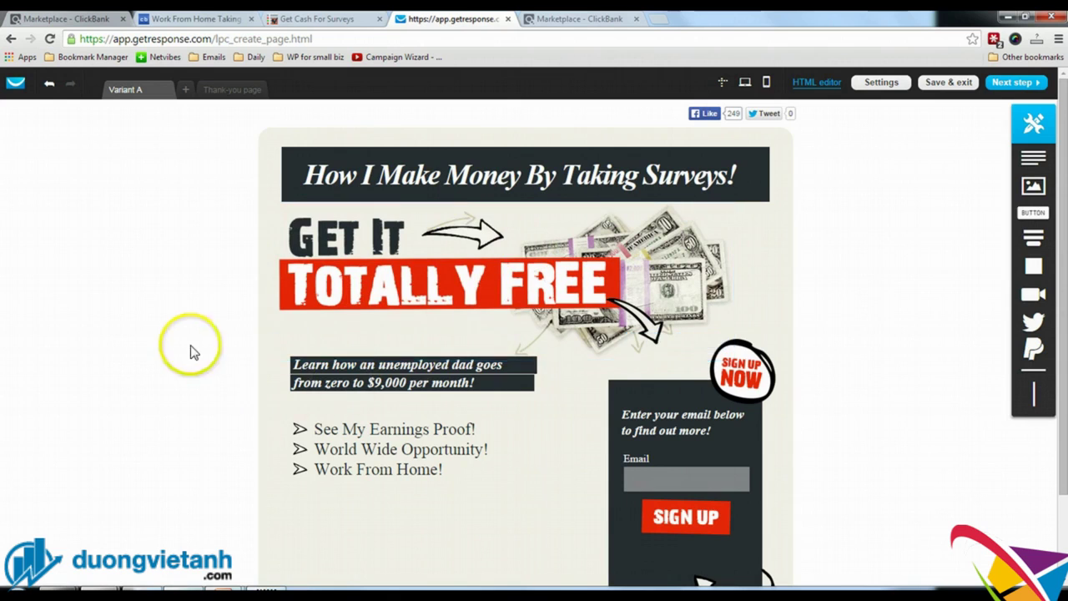
- Check the finished page layout and continue to the landing page settings
scroll(224, 357, "down", 1)
scroll(224, 357, "up", 1)
scroll(225, 357, "down", 1)
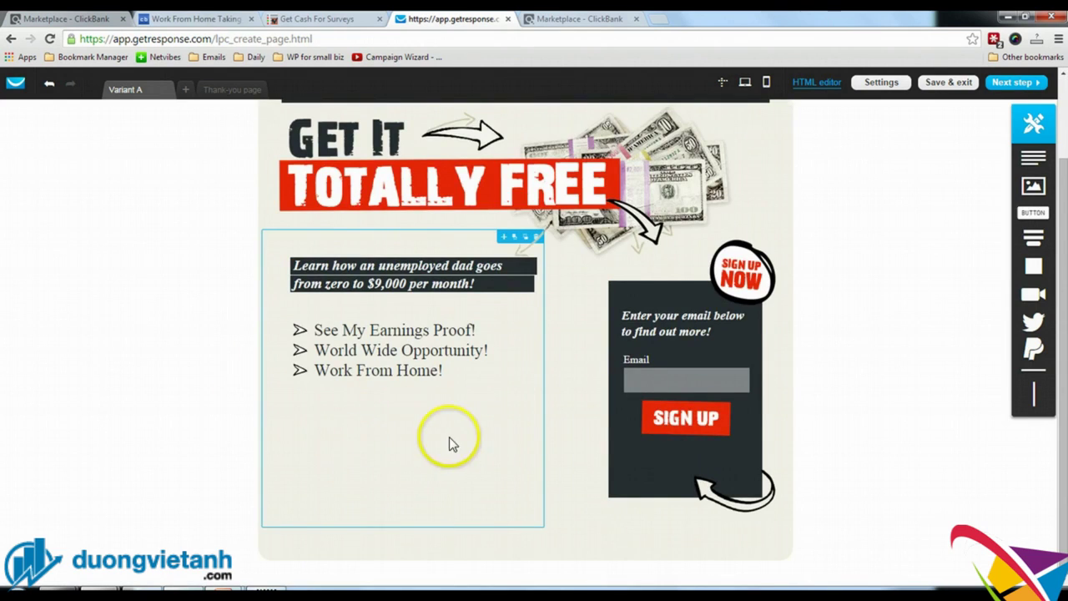
scroll(811, 398, "up", 1)
scroll(865, 388, "down", 1)
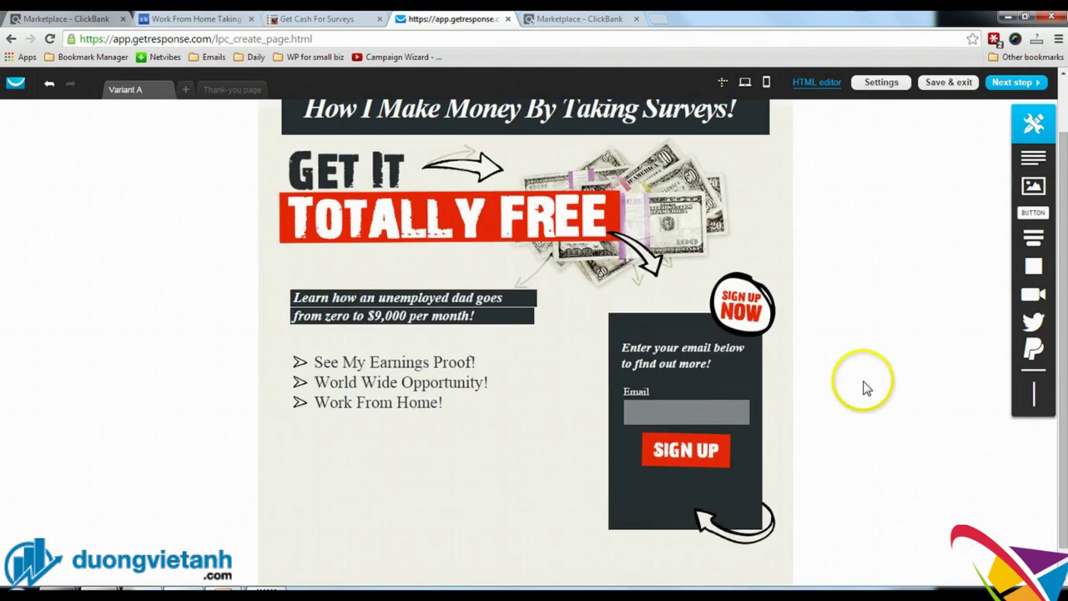
scroll(865, 388, "up", 1)
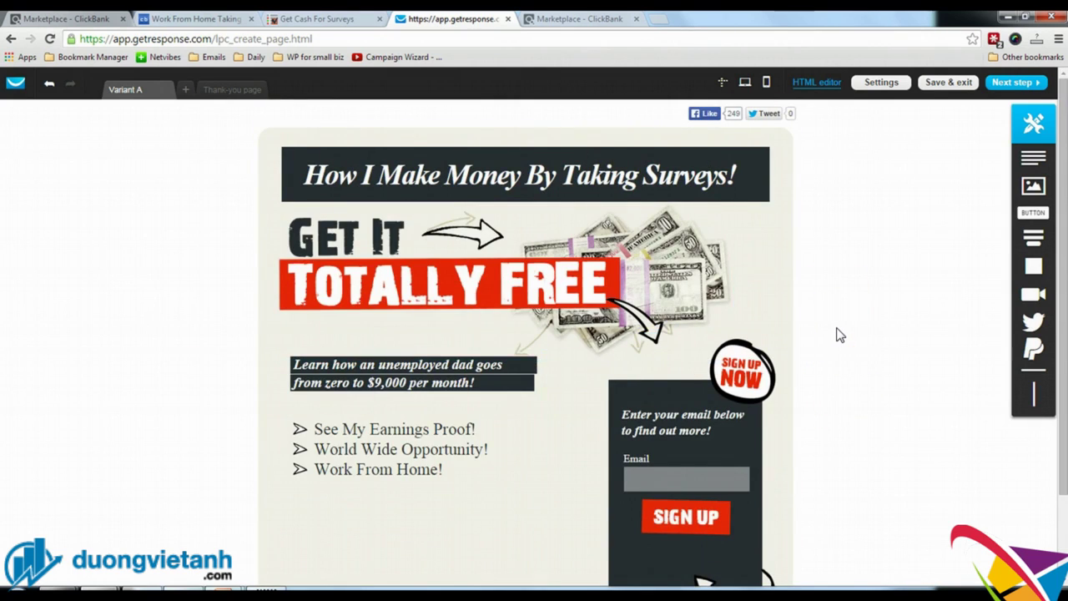
scroll(839, 335, "down", 1)
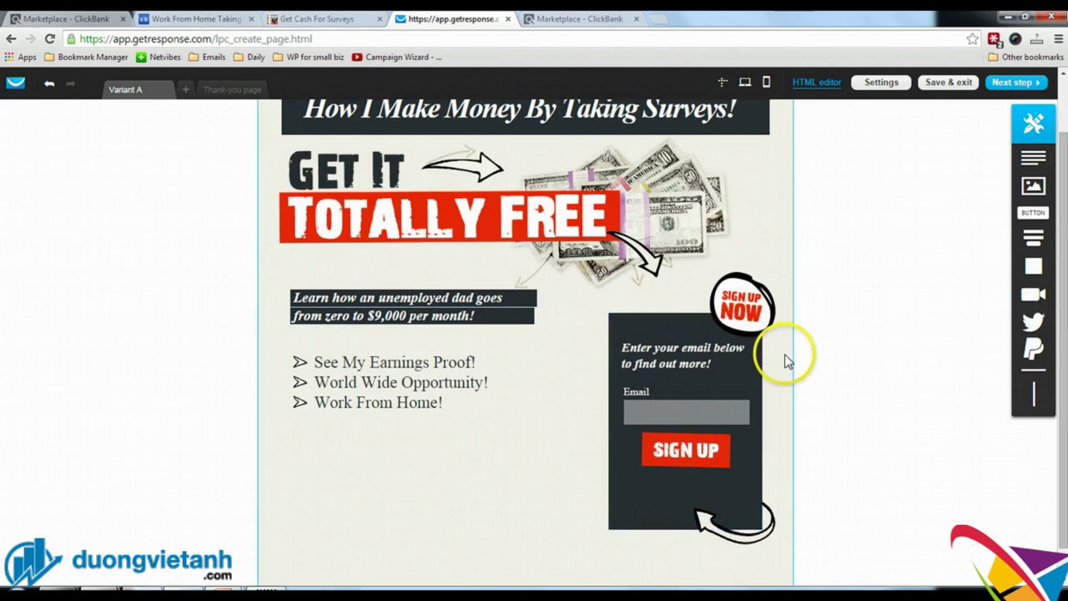
left_click(1015, 87)
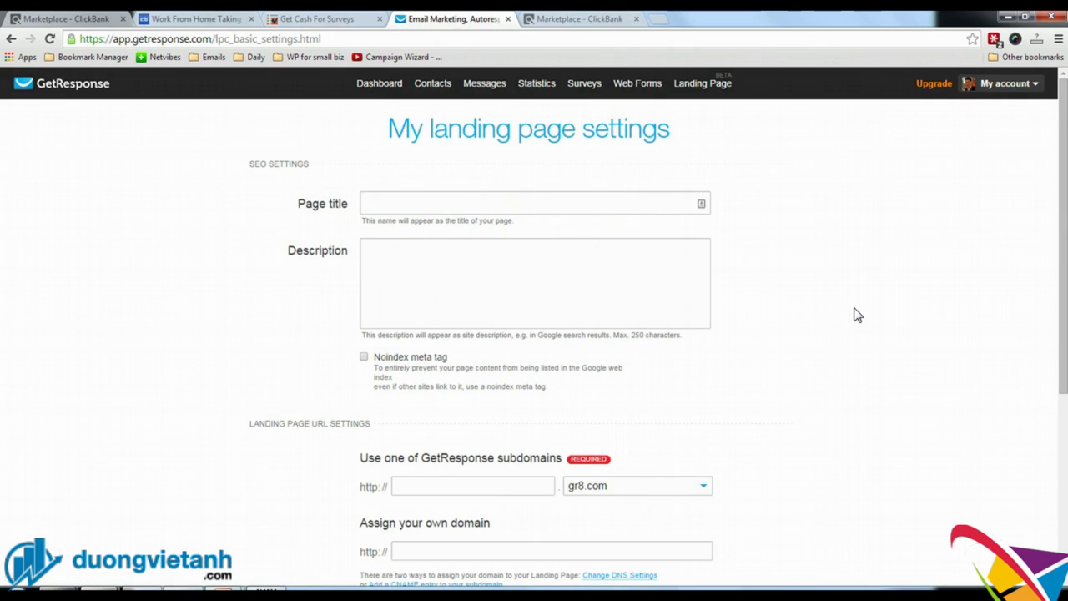
- Set the page title to "Make money taking surveys" and the description to "You will find out how I make money by taking surveys!"
left_click(669, 246)
left_click(529, 203)
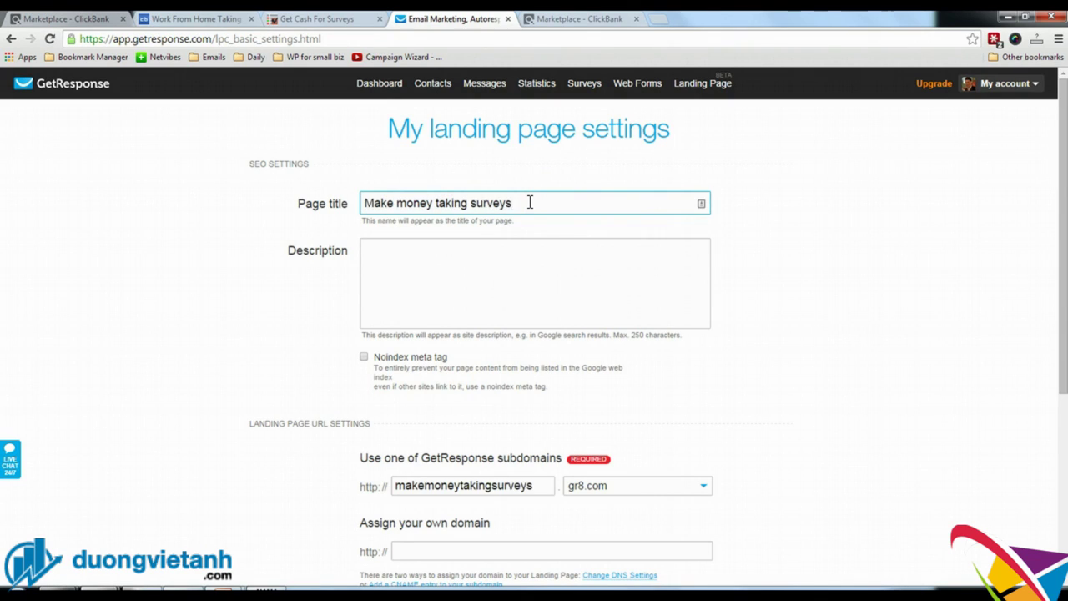
left_click(485, 270)
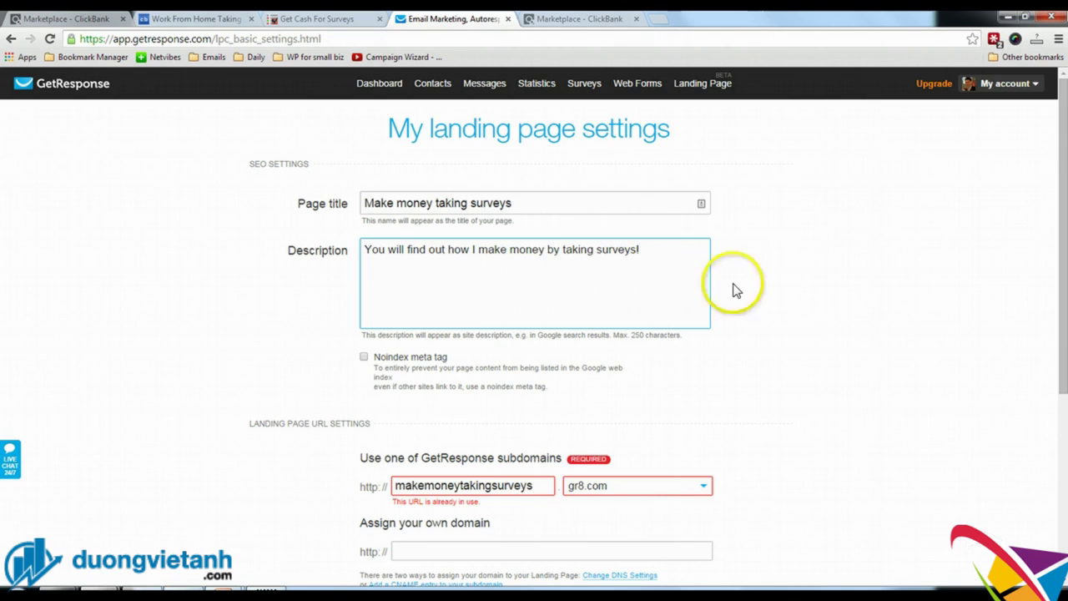
- Change the landing page's gr8.com subdomain to "makemoneybytakingsurveys"
scroll(794, 270, "down", 3)
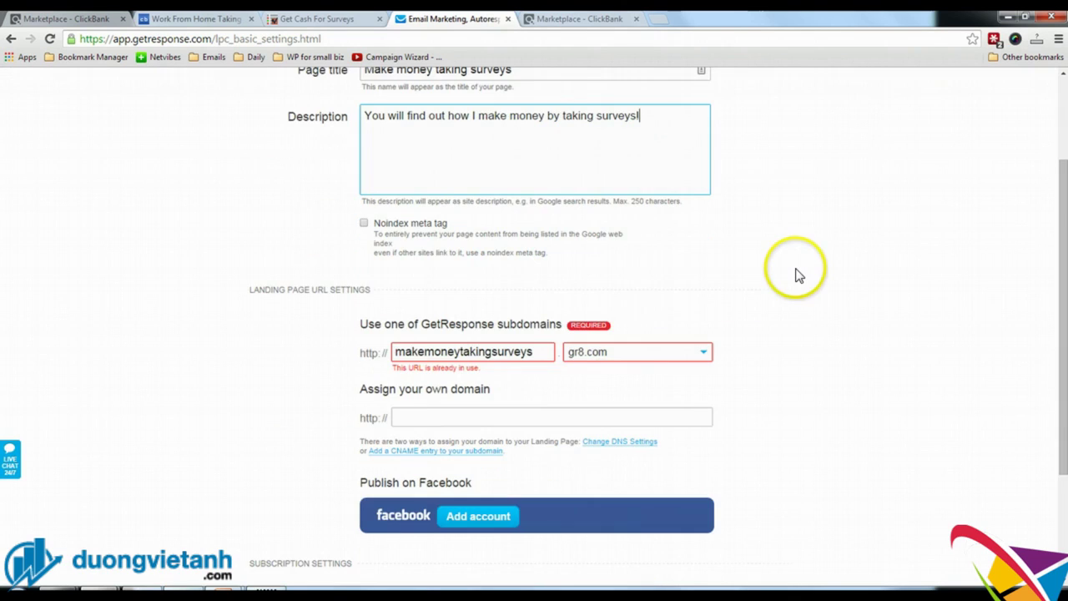
left_click(505, 351)
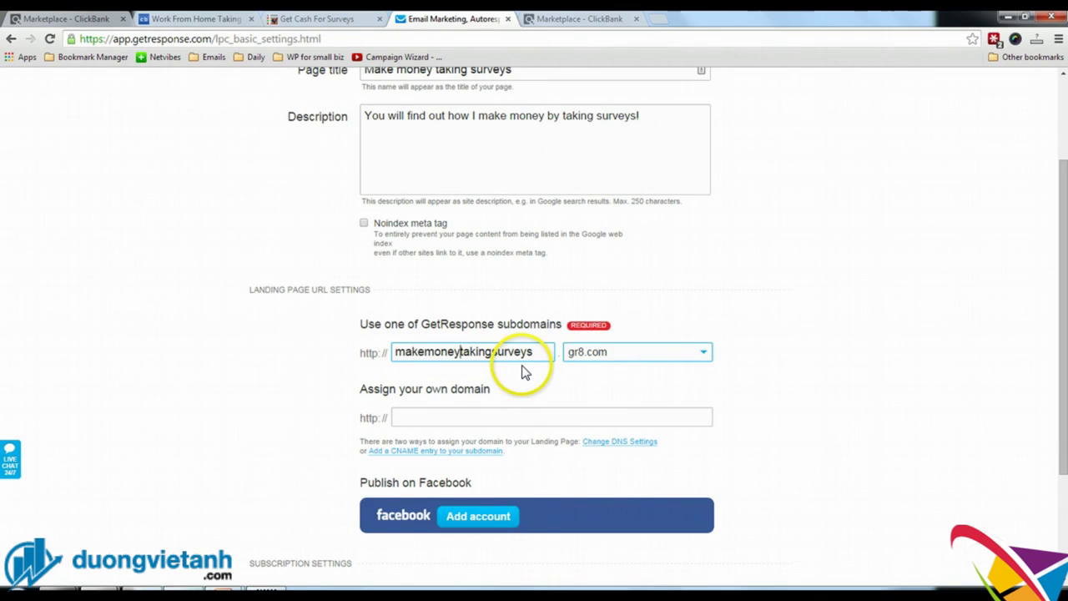
type("by")
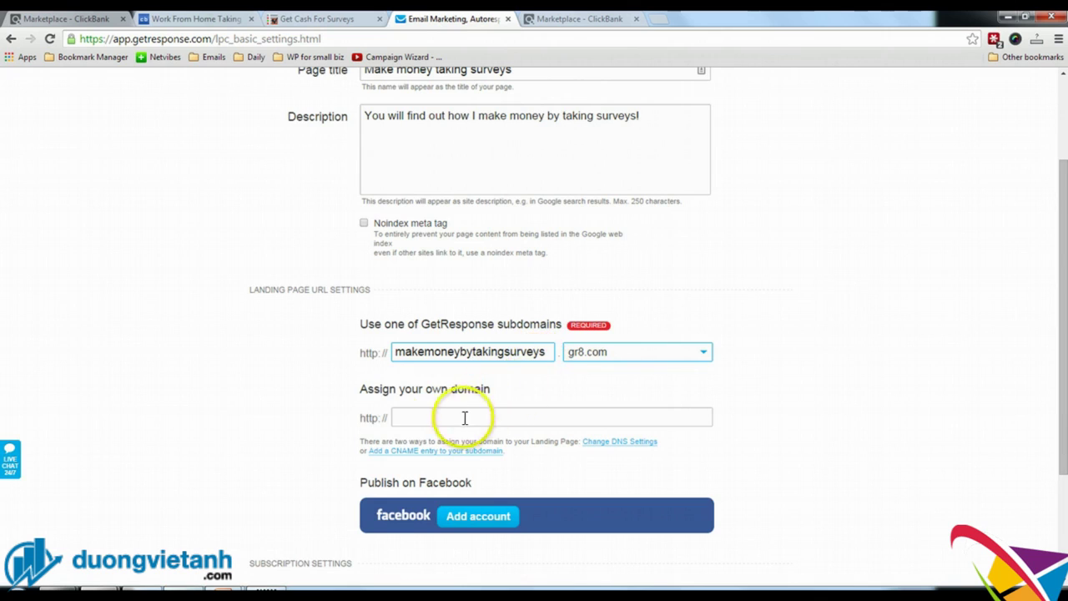
- Choose the survey_kctan campaign in the subscription settings
scroll(318, 404, "down", 2)
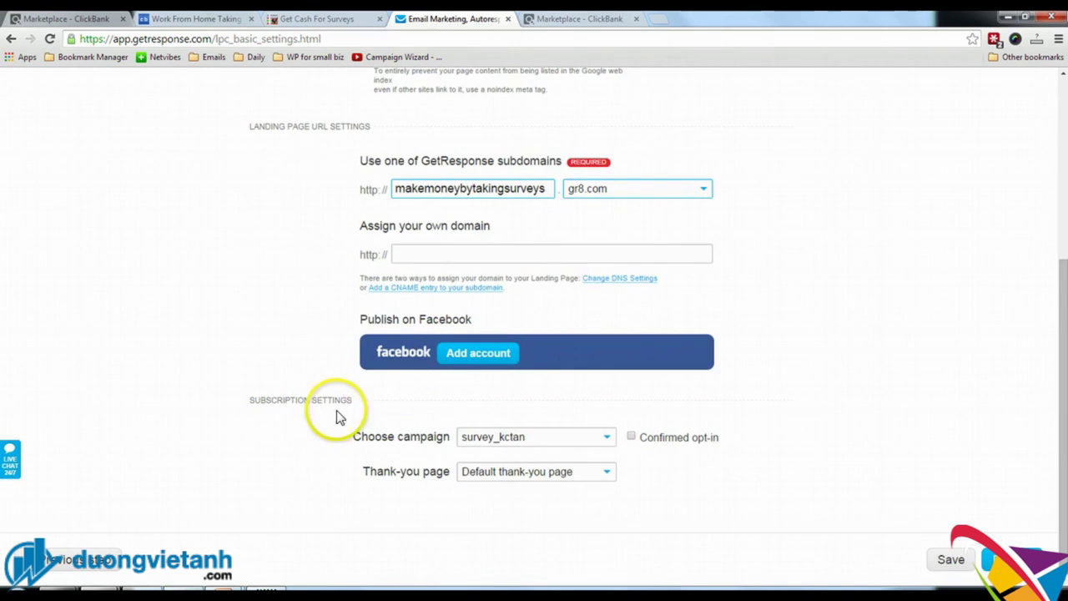
left_click(521, 446)
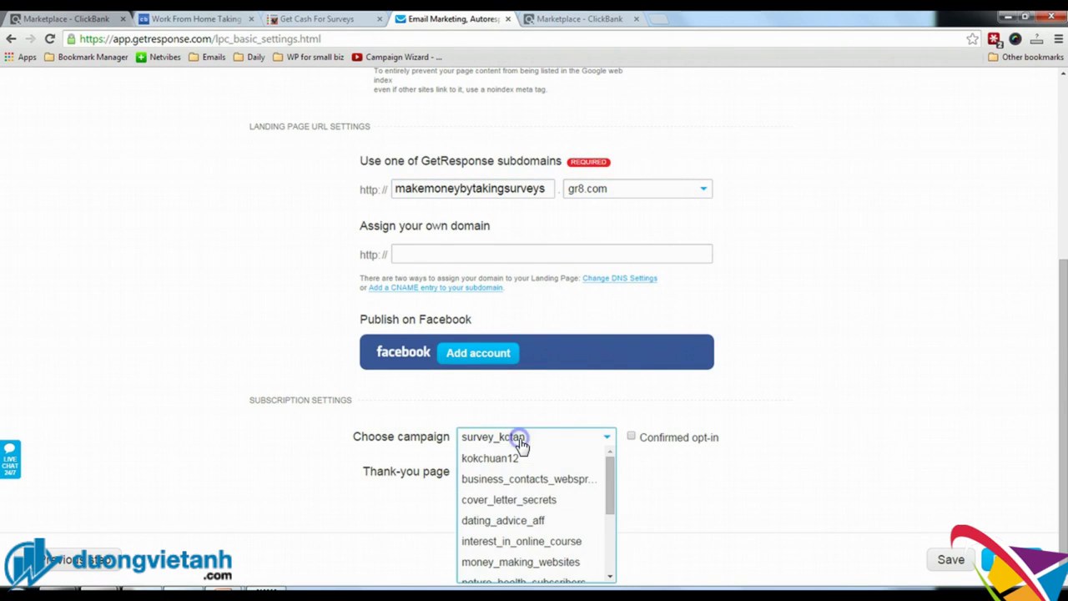
scroll(543, 468, "down", 4)
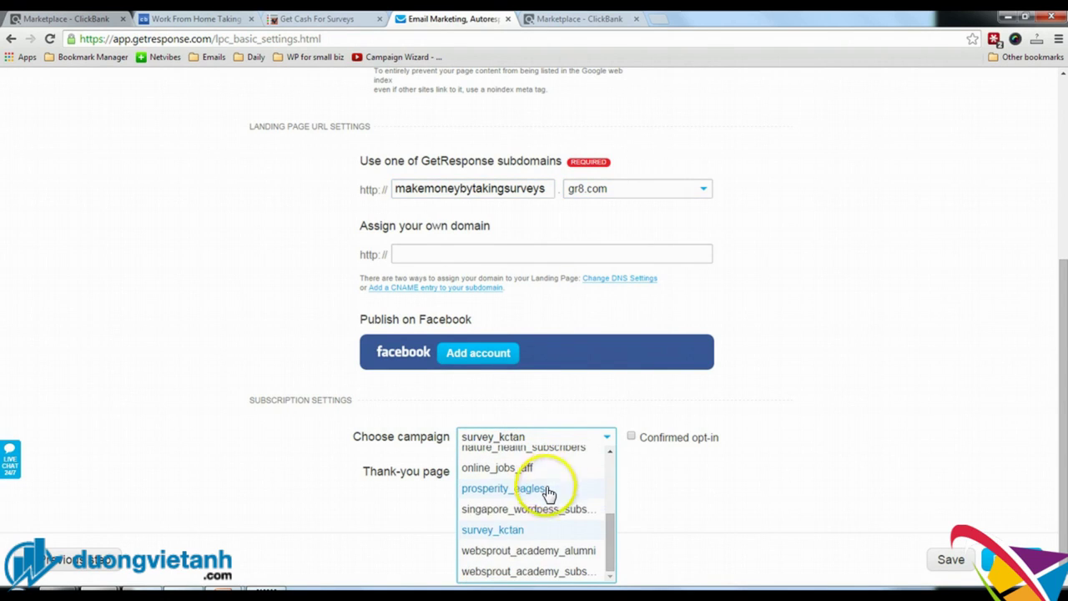
left_click(497, 531)
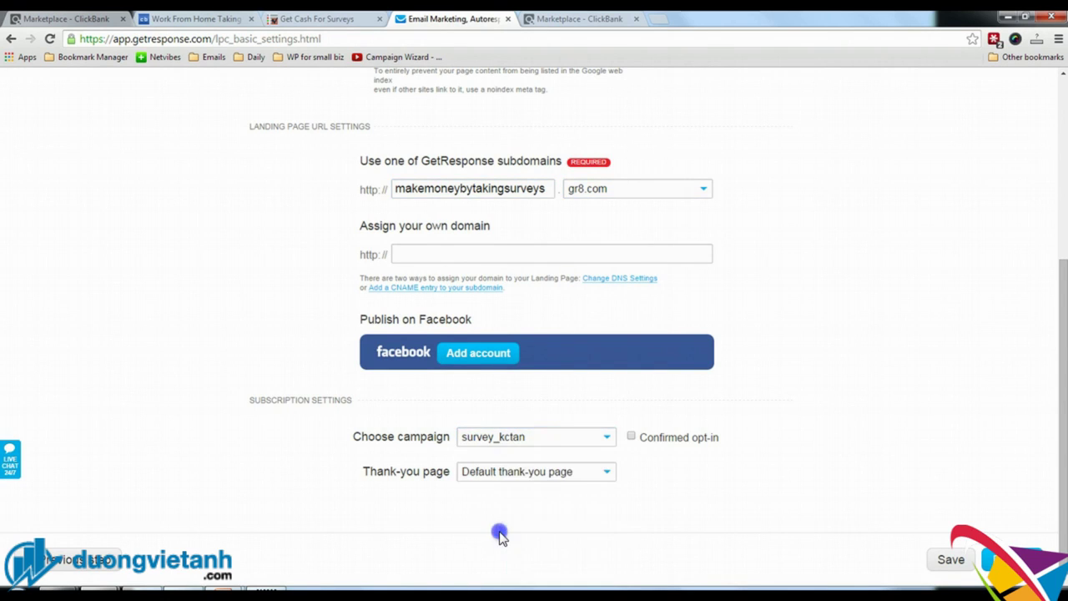
- Switch the thank-you page to a custom one and paste the ClickBank affiliate link as its custom URL
left_click(548, 480)
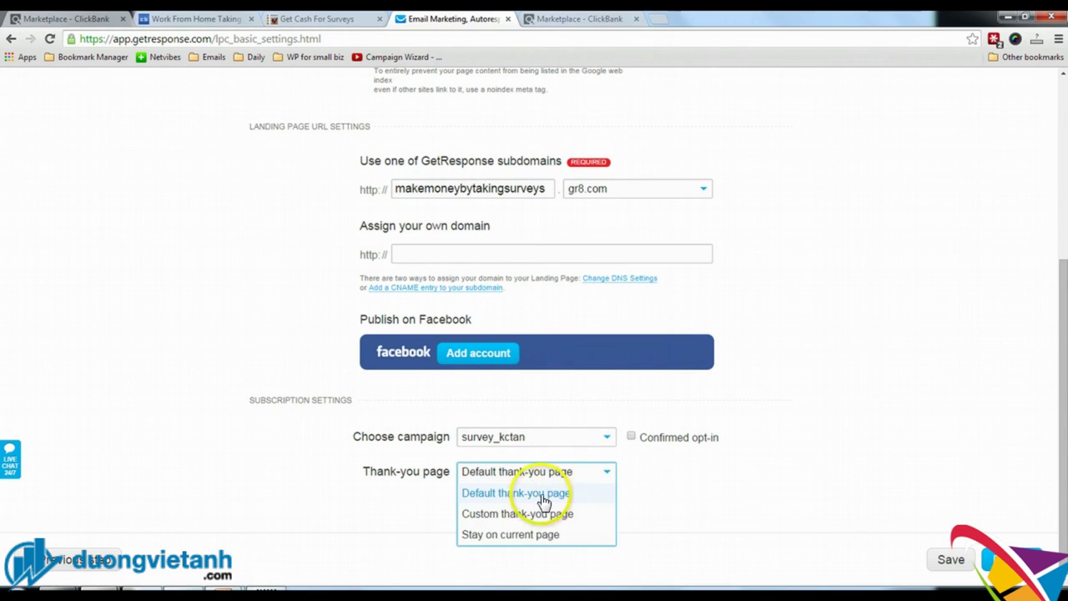
left_click(509, 514)
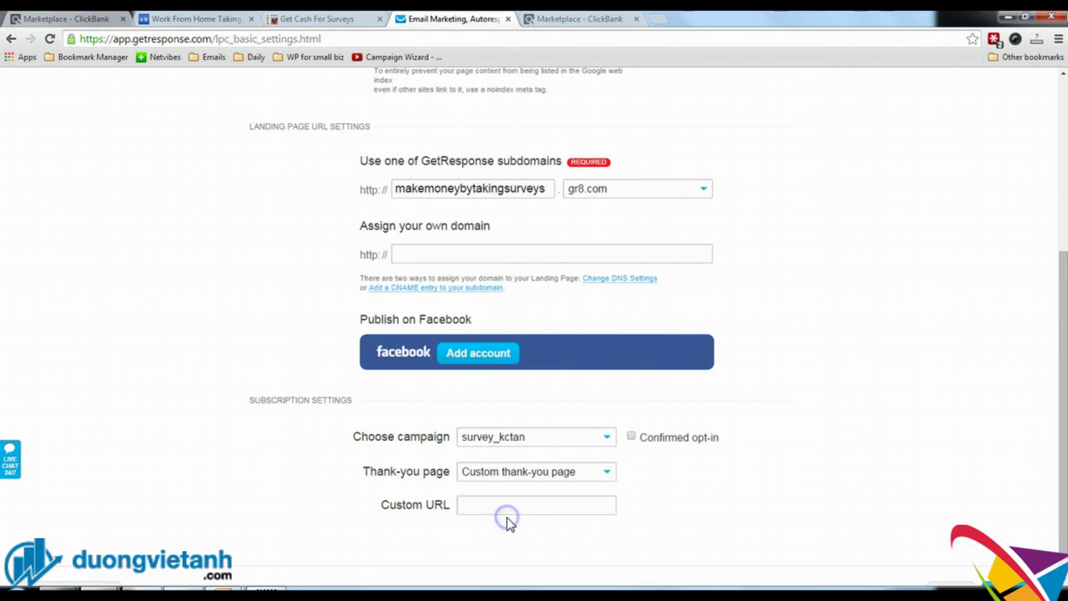
scroll(657, 505, "down", 1)
left_click(534, 471)
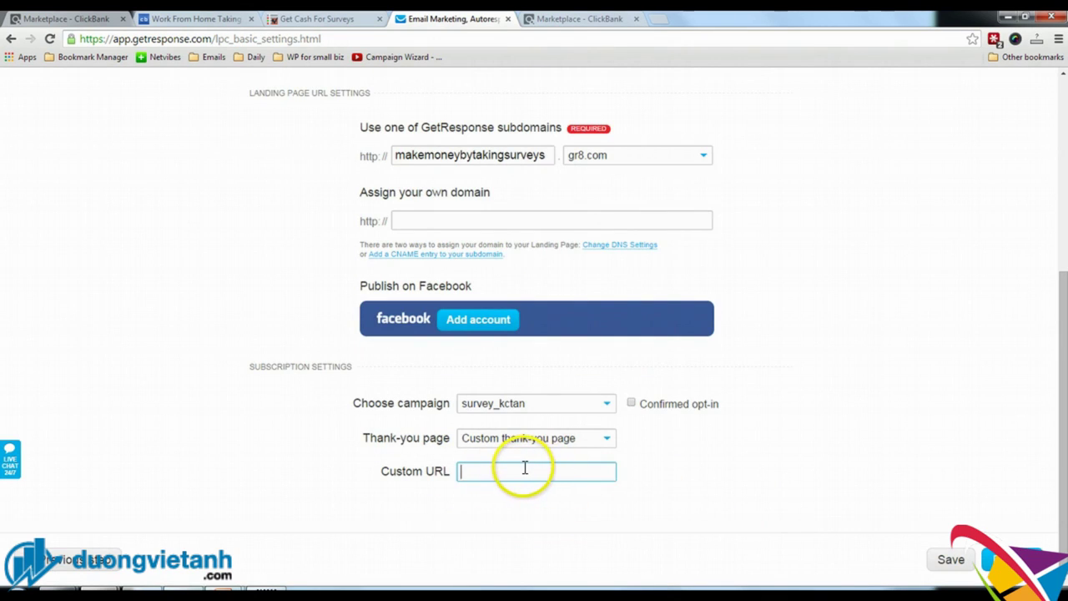
key("ctrl+v")
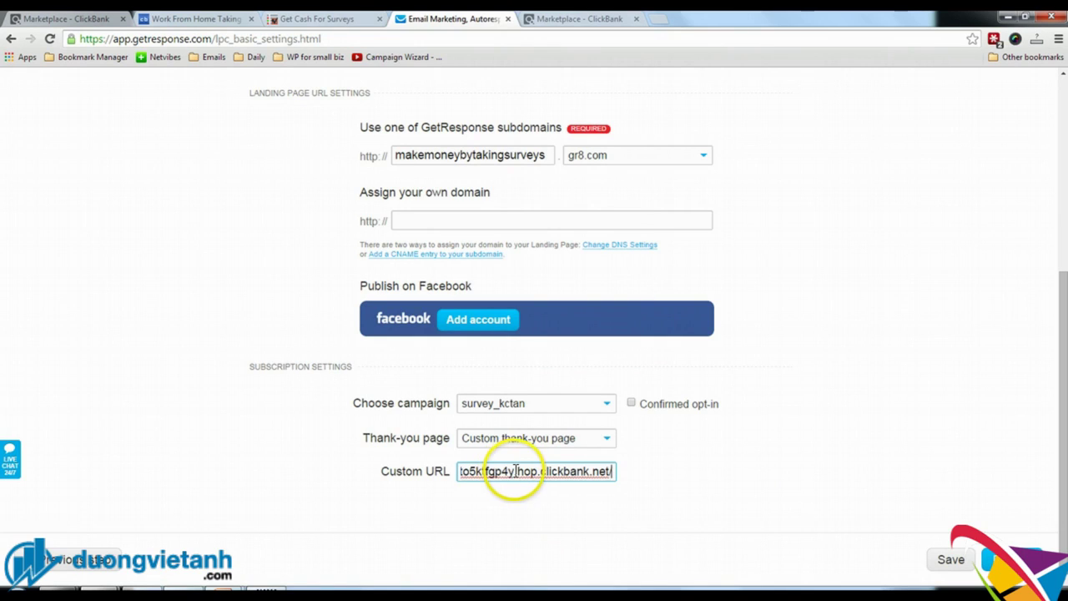
key("Home")
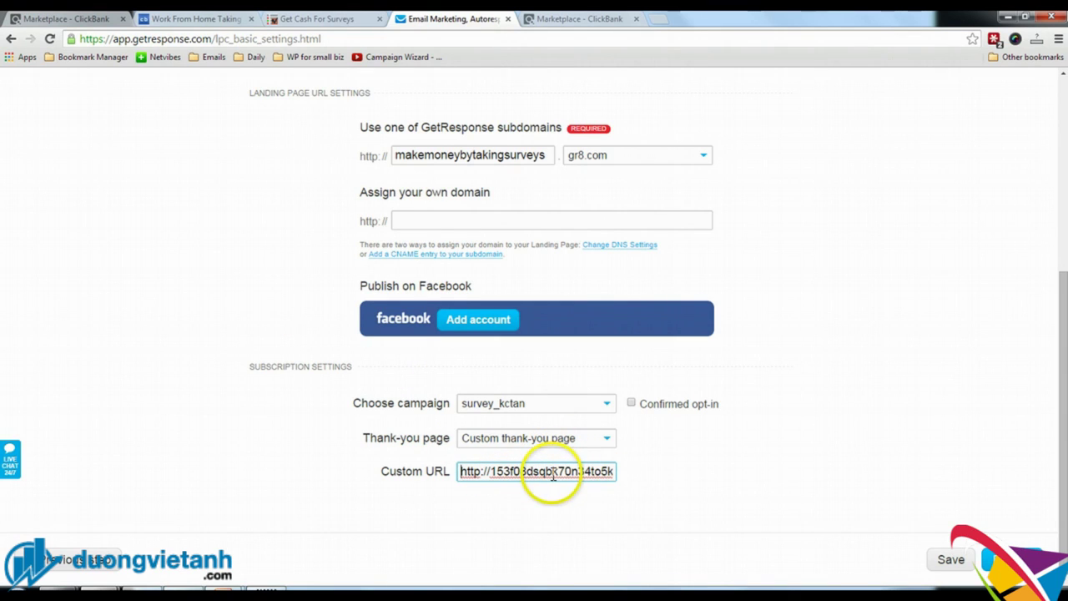
- Review the landing page settings and save them
scroll(733, 443, "up", 2)
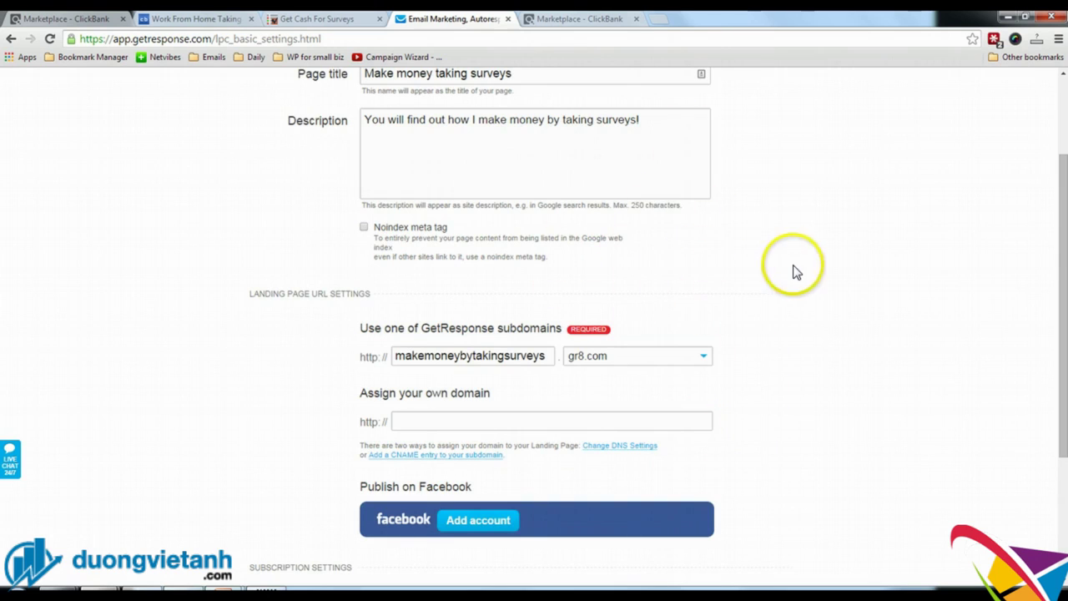
scroll(793, 271, "down", 2)
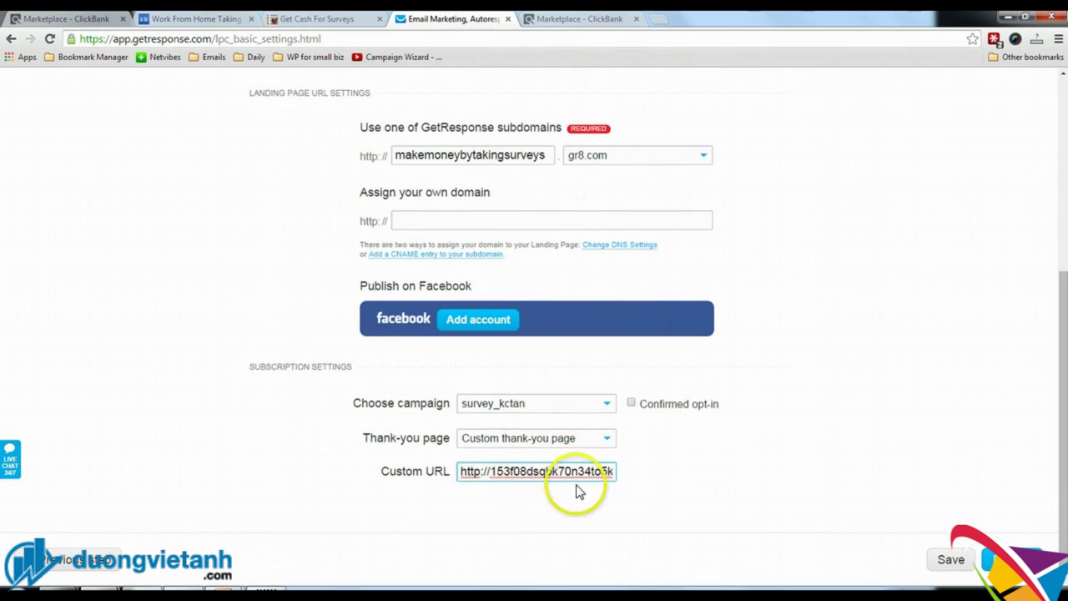
left_click(598, 471)
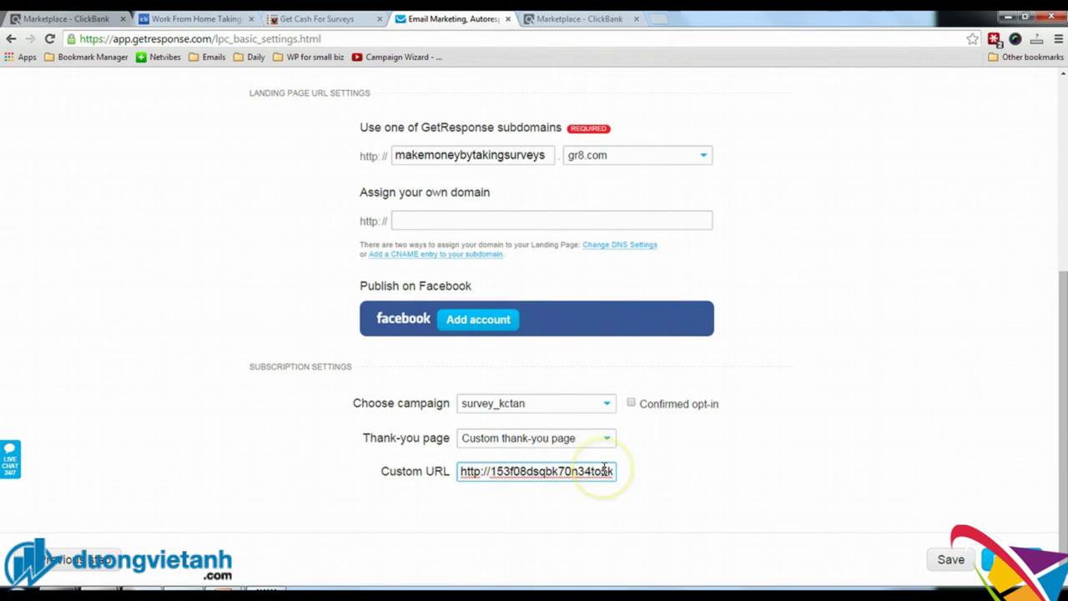
left_click(953, 559)
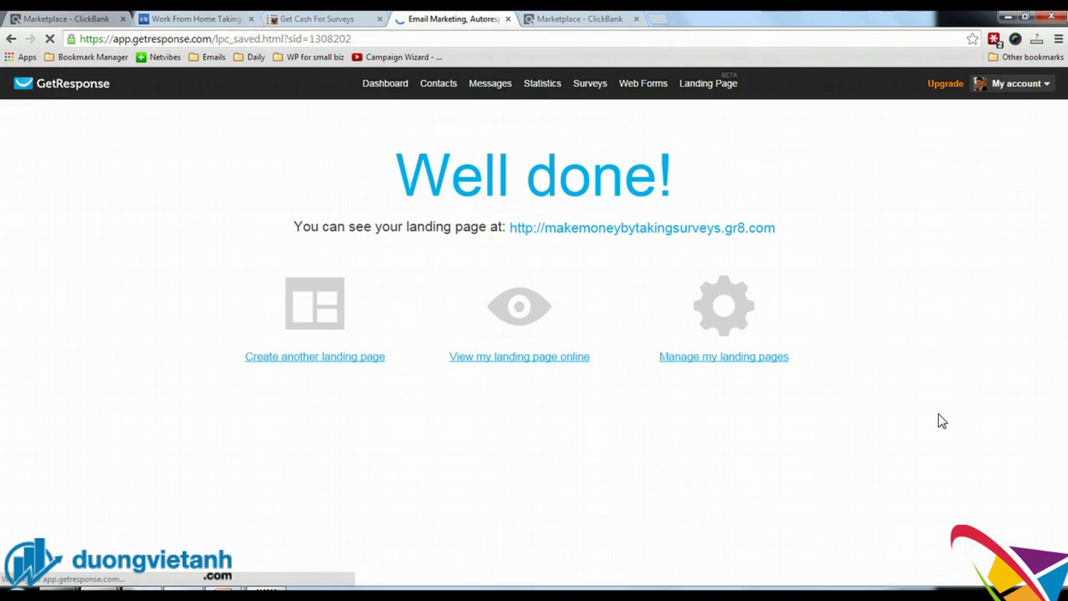
- View the published landing page online and check its layout and web address
left_click(539, 357)
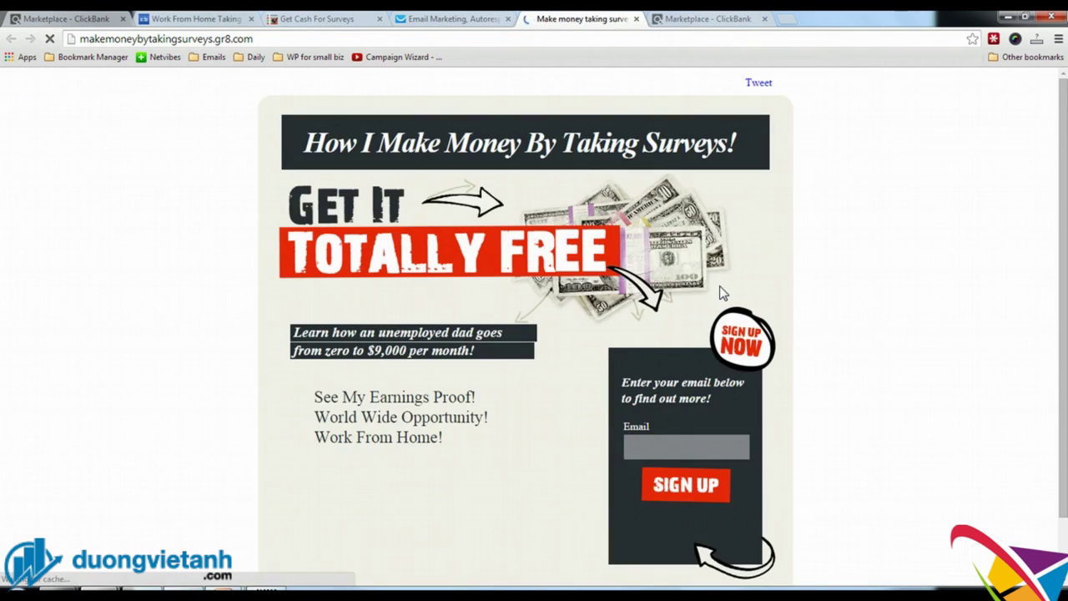
left_click(546, 305)
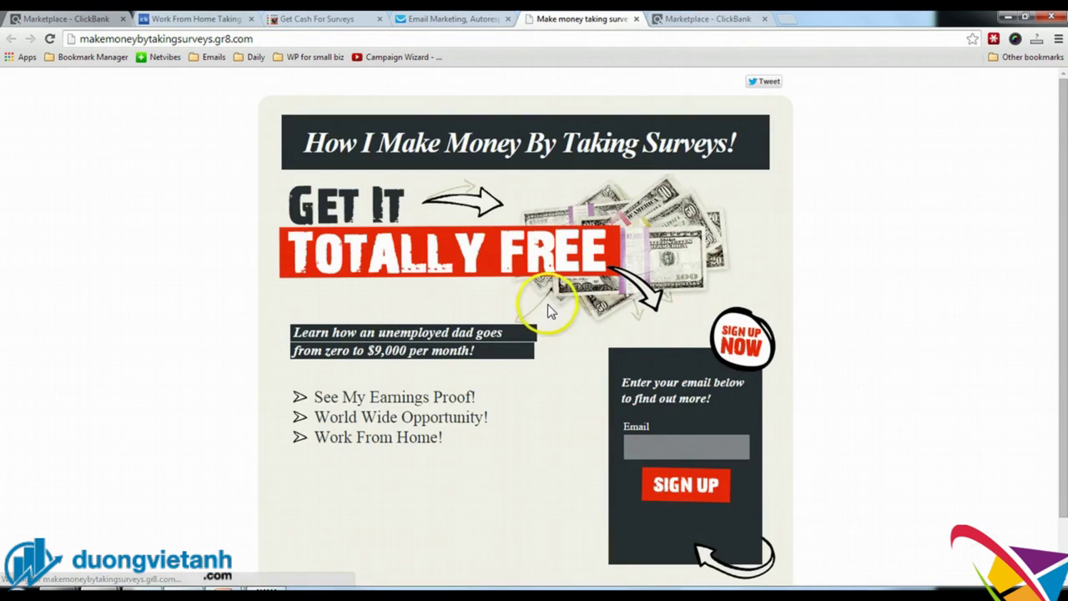
left_click(92, 47)
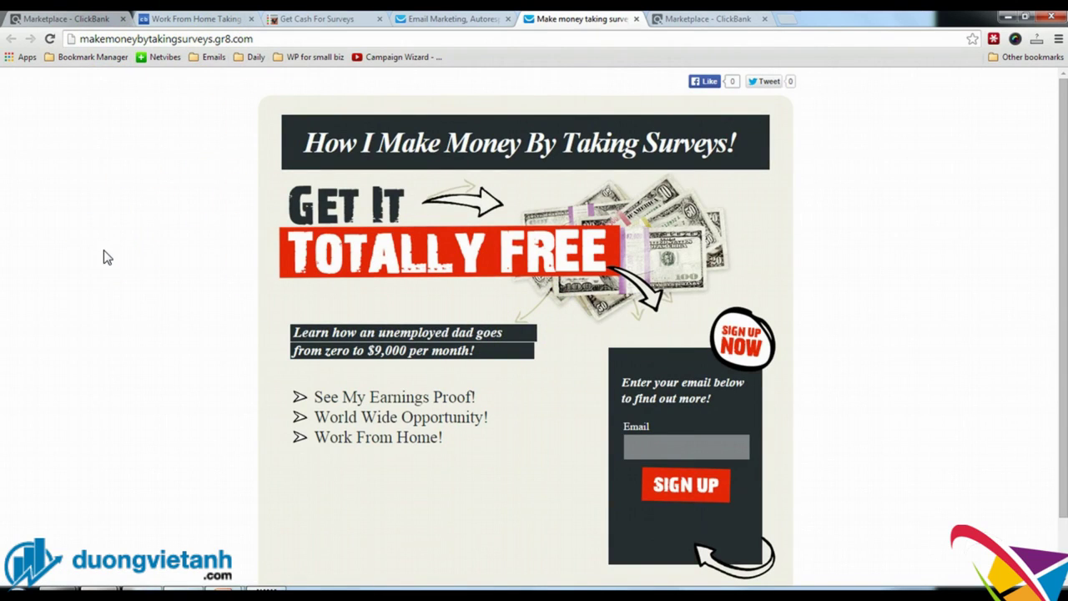
left_click(260, 38)
left_click(263, 39)
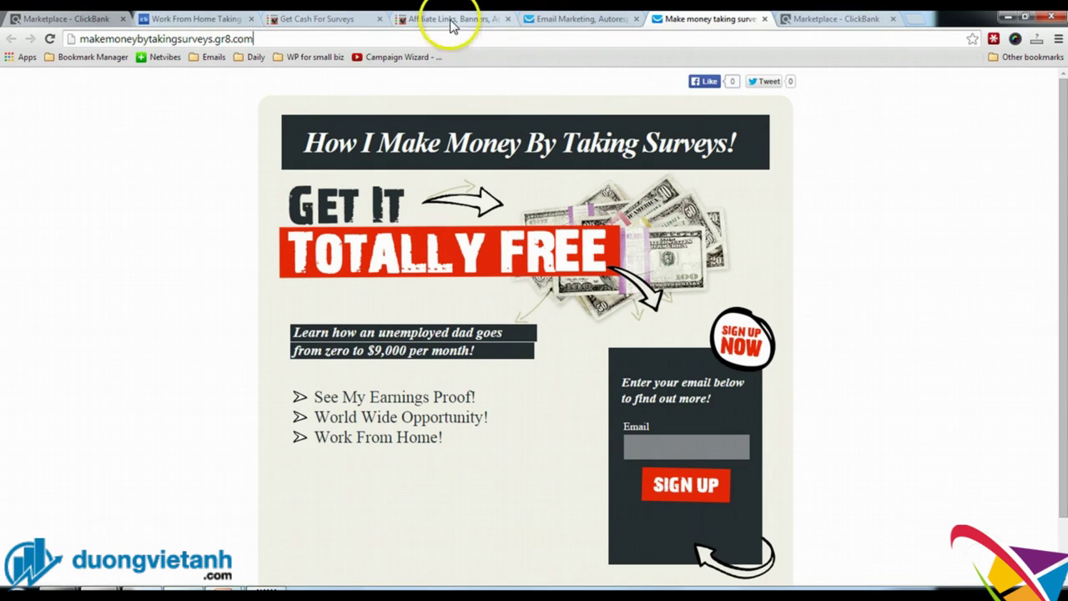
- Examine the email swipes on the Get Cash For Surveys affiliate page, including the ready-made texts of emails 1 and 2
left_click(455, 18)
scroll(457, 188, "up", 3)
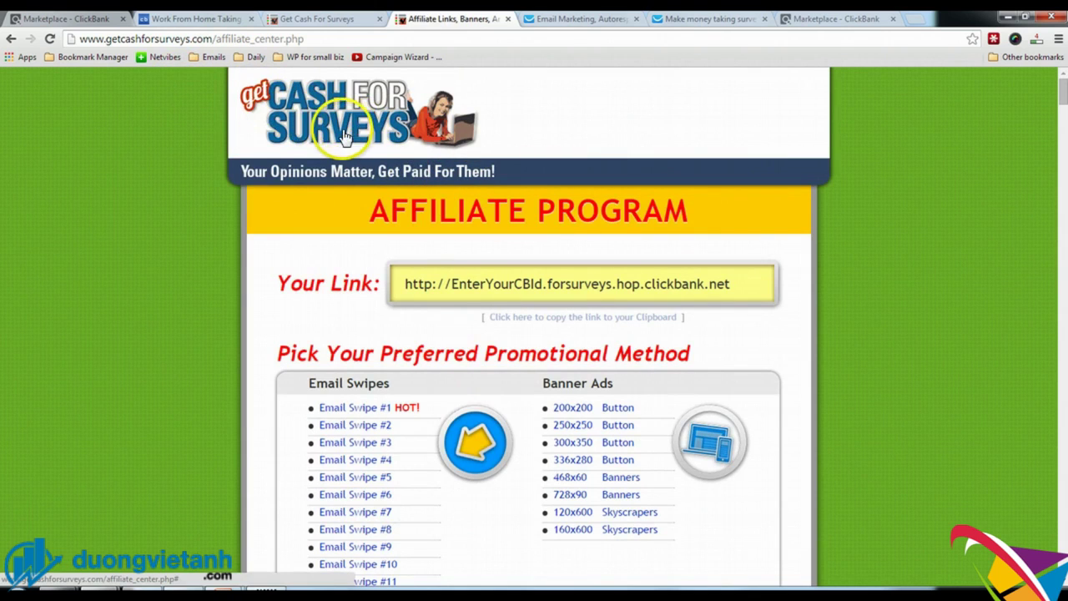
scroll(267, 179, "down", 4)
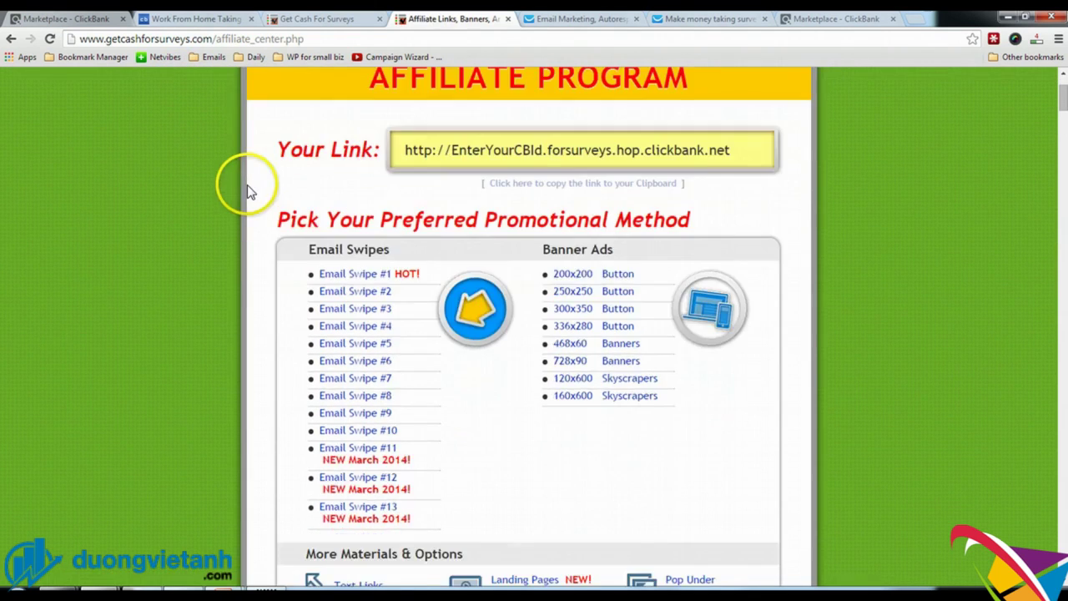
scroll(247, 192, "up", 2)
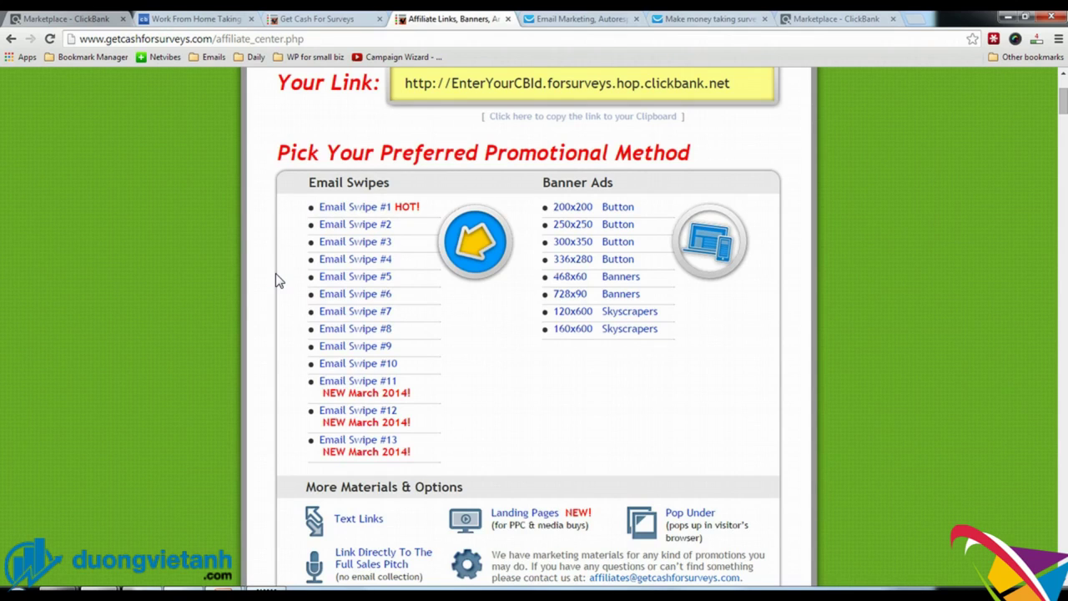
scroll(276, 280, "up", 3)
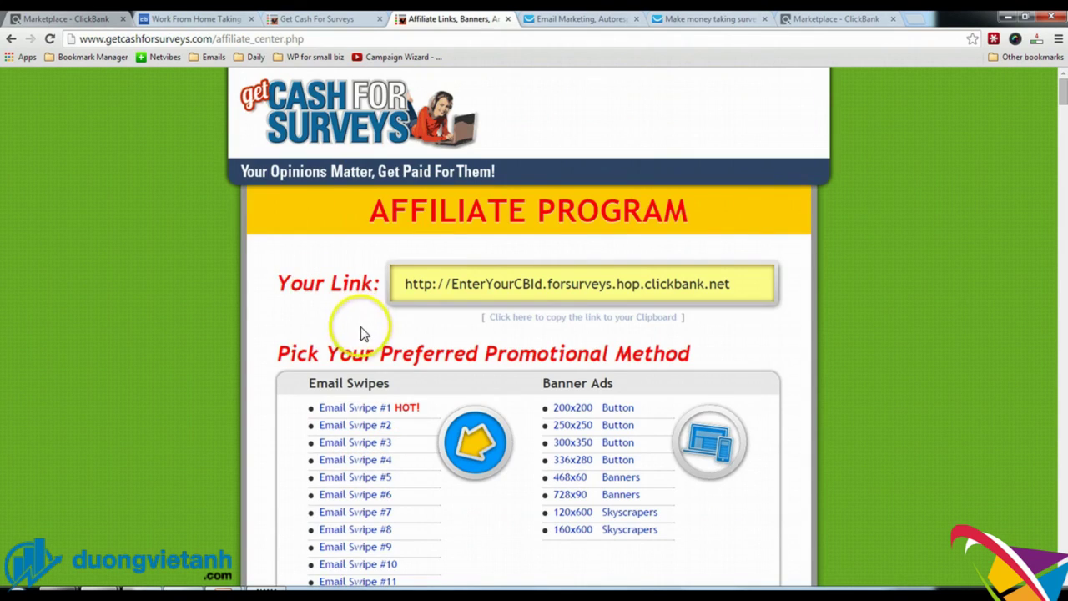
scroll(262, 298, "down", 10)
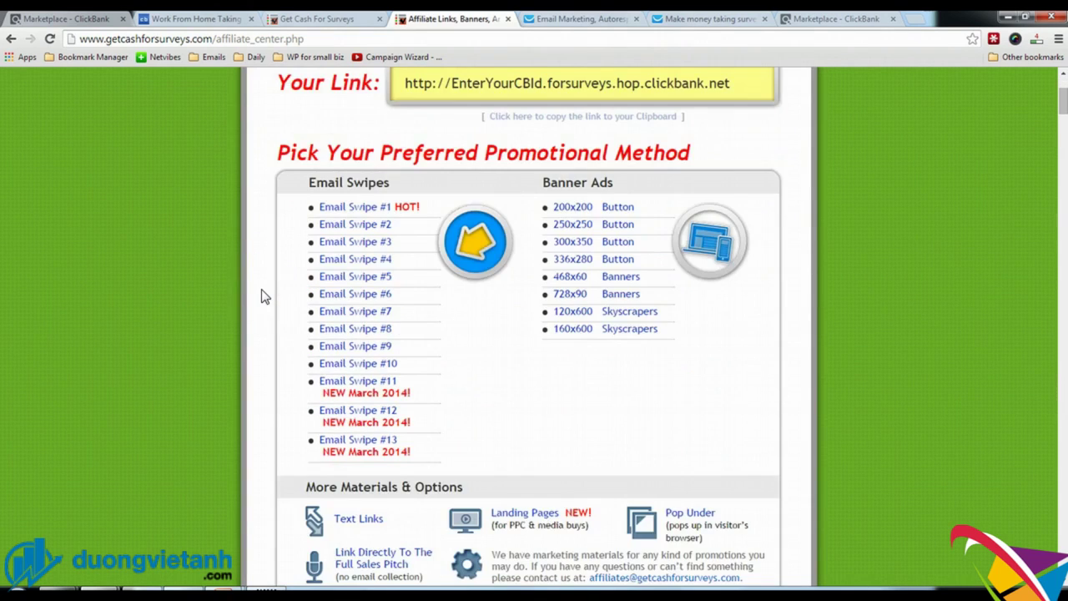
scroll(262, 298, "down", 7)
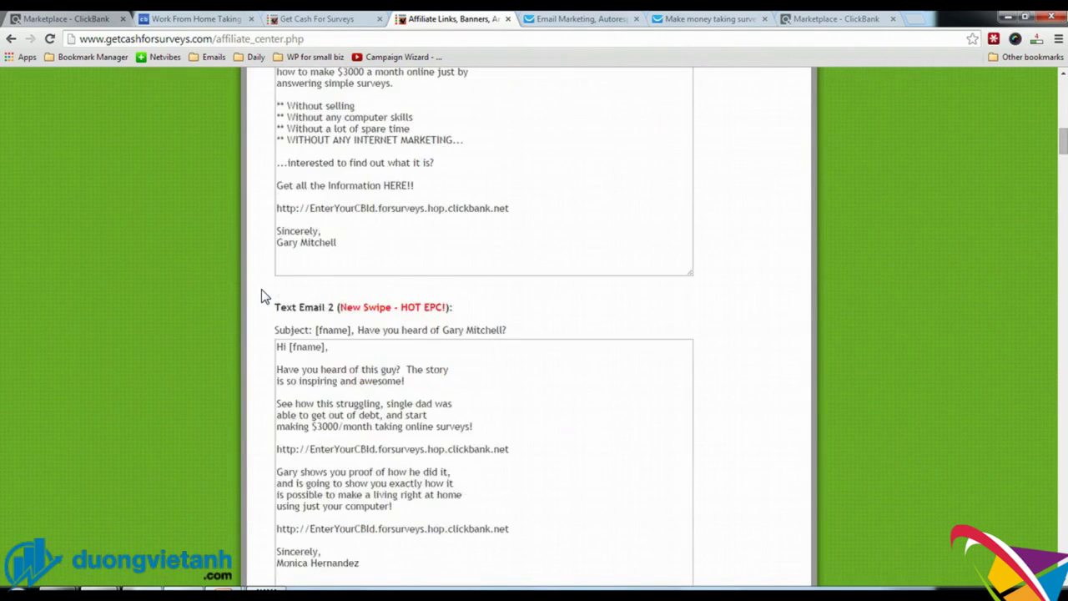
scroll(262, 298, "up", 5)
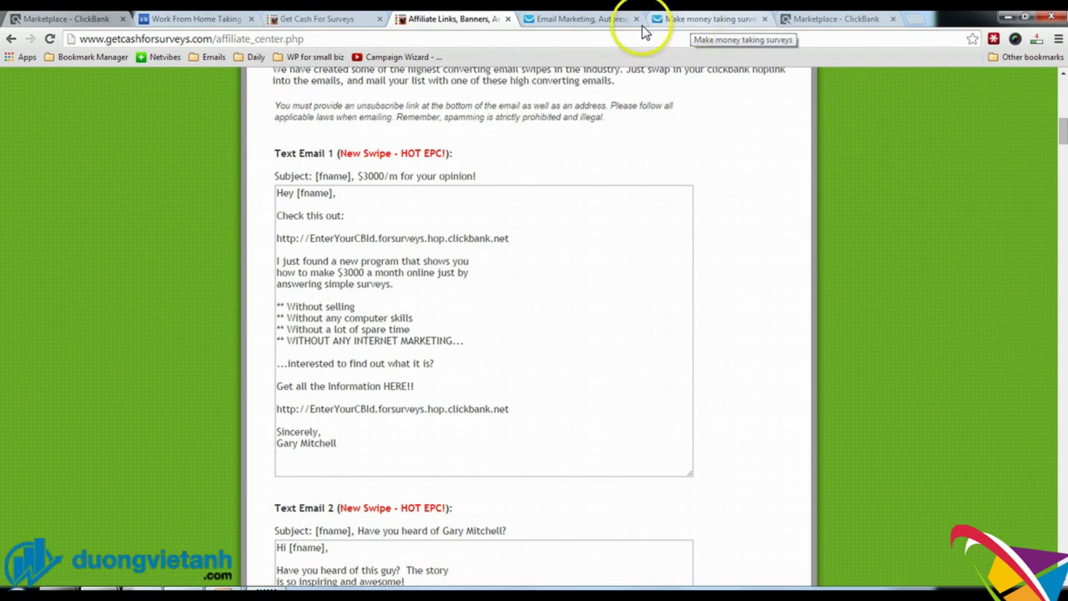
- Return to GetResponse and show the options for creating messages and autoresponders
left_click(618, 18)
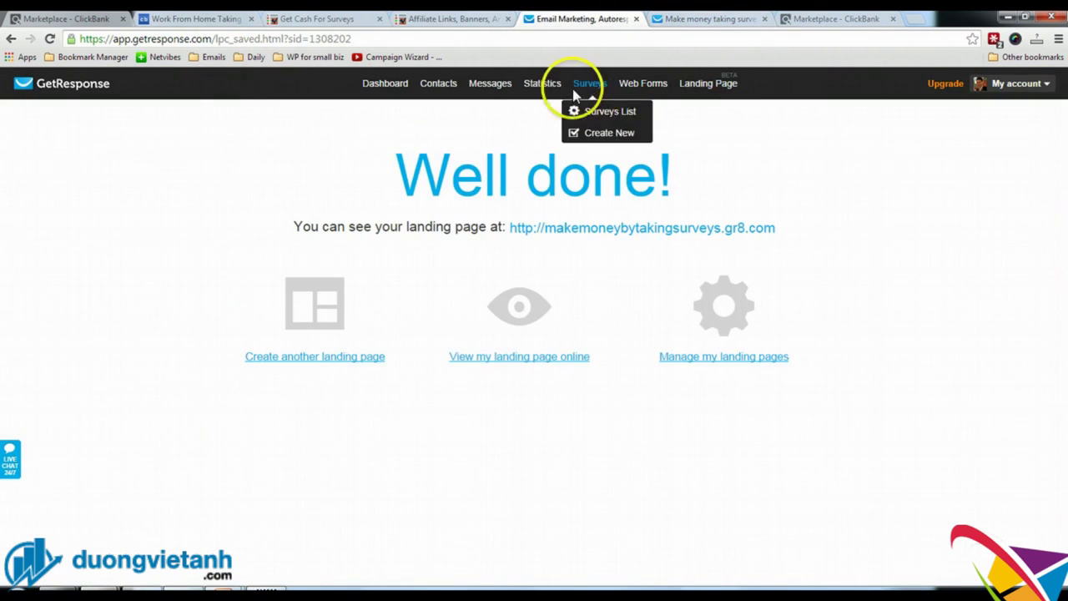
mouse_move(482, 88)
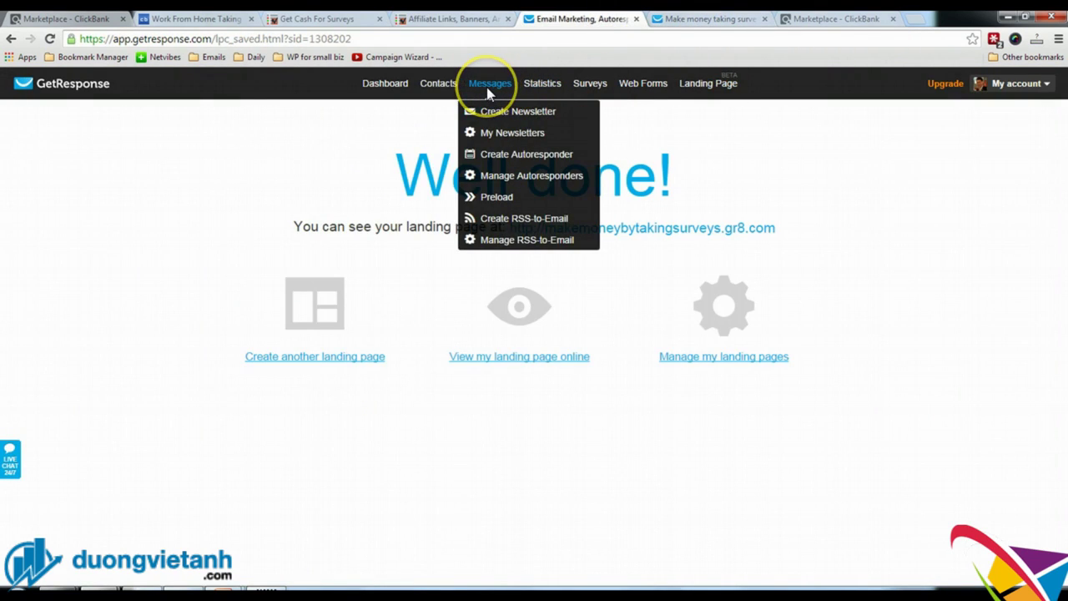